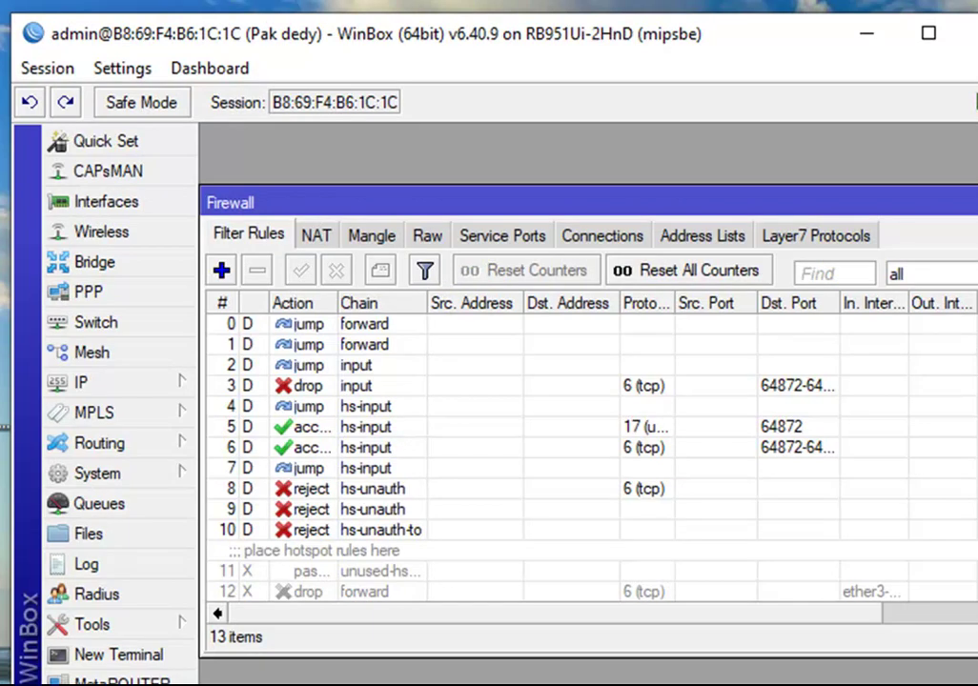
Step: Close the Firewall window, then enable the SNTP client with id.pool.ntp.org as its server DNS name and save the settings
{"action": "left_click", "coordinate": [977, 202]}
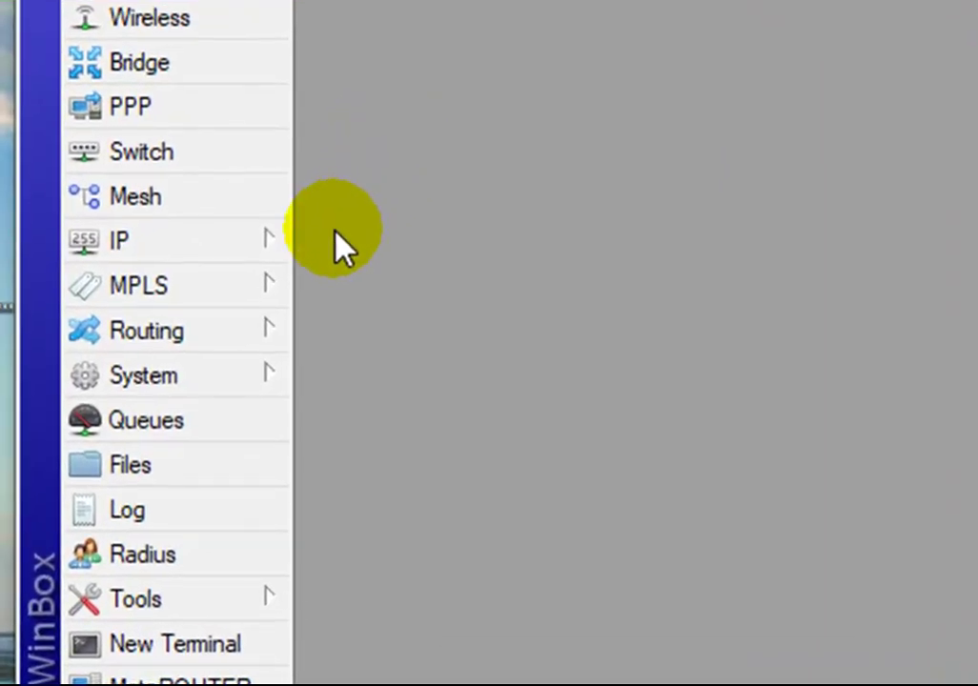
{"action": "left_click", "coordinate": [273, 376]}
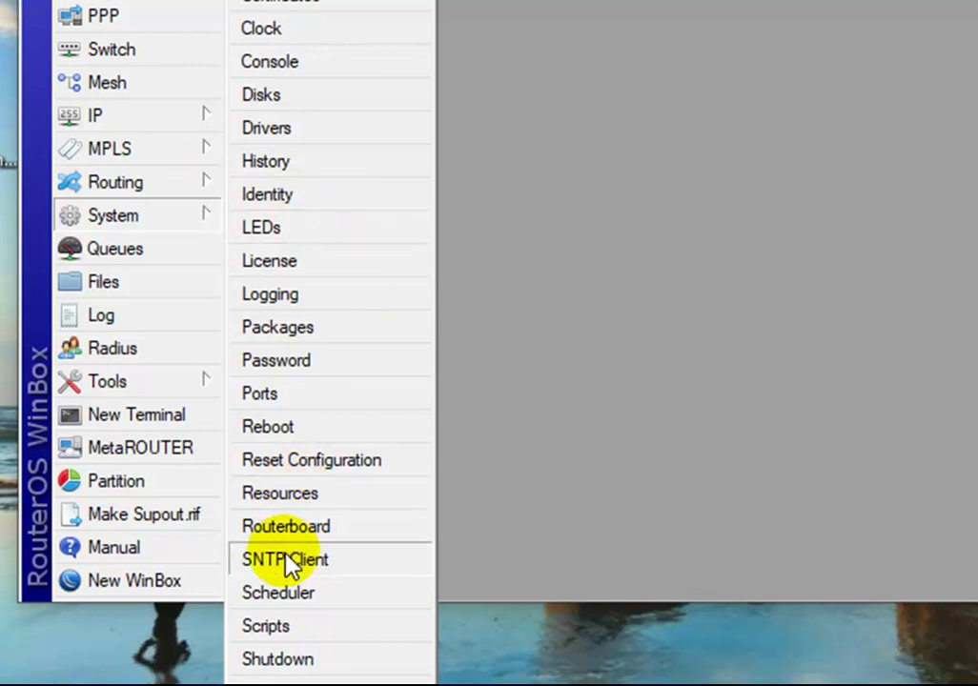
{"action": "left_click", "coordinate": [365, 569]}
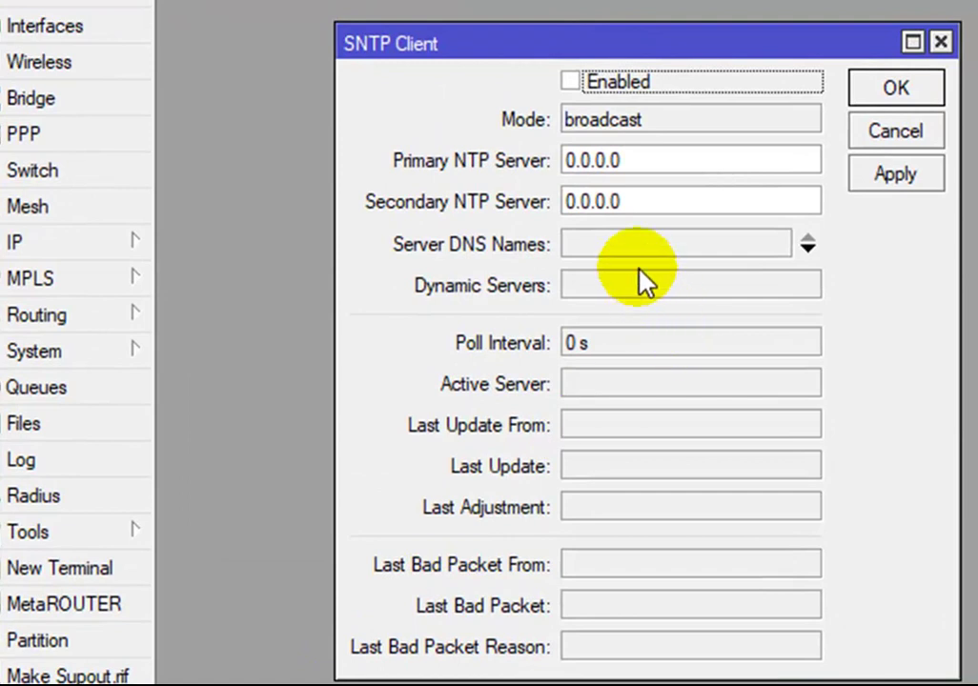
{"action": "left_click", "coordinate": [610, 251]}
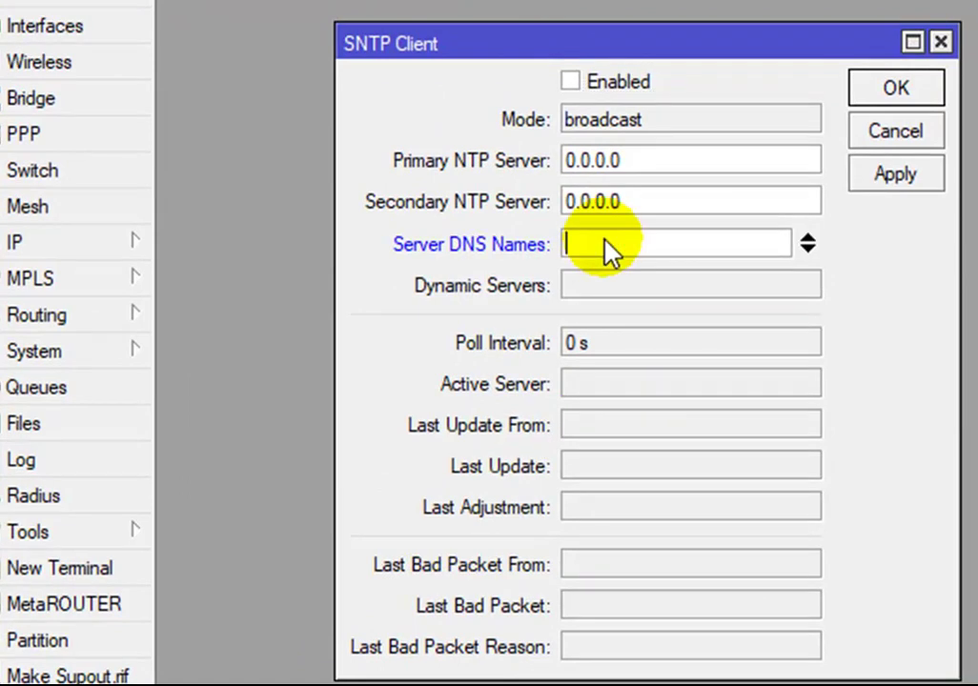
{"action": "type", "text": "id.pool.ntp."}
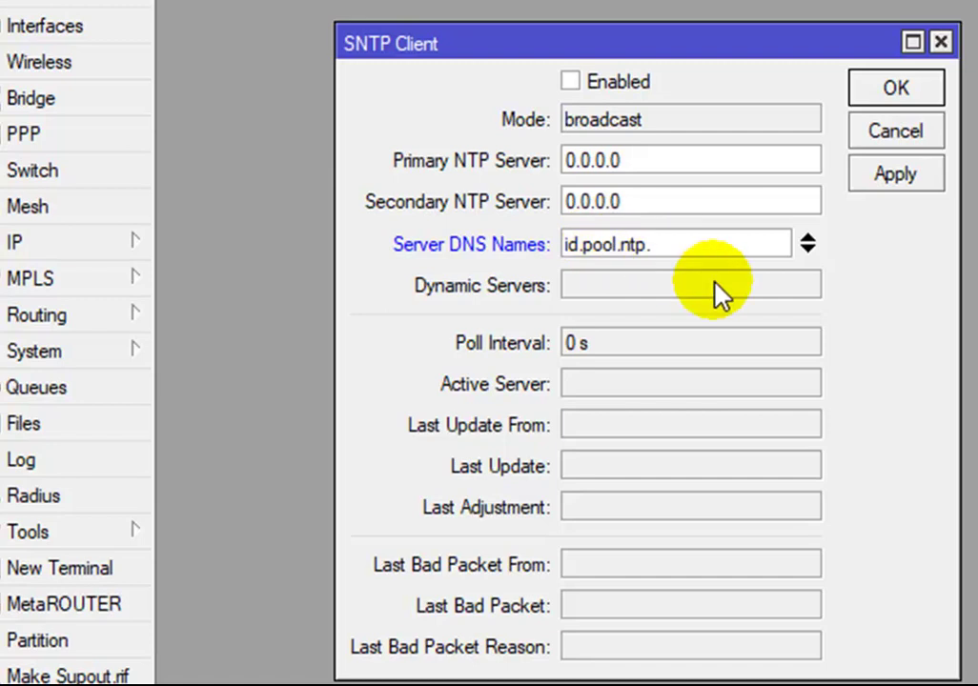
{"action": "type", "text": "org"}
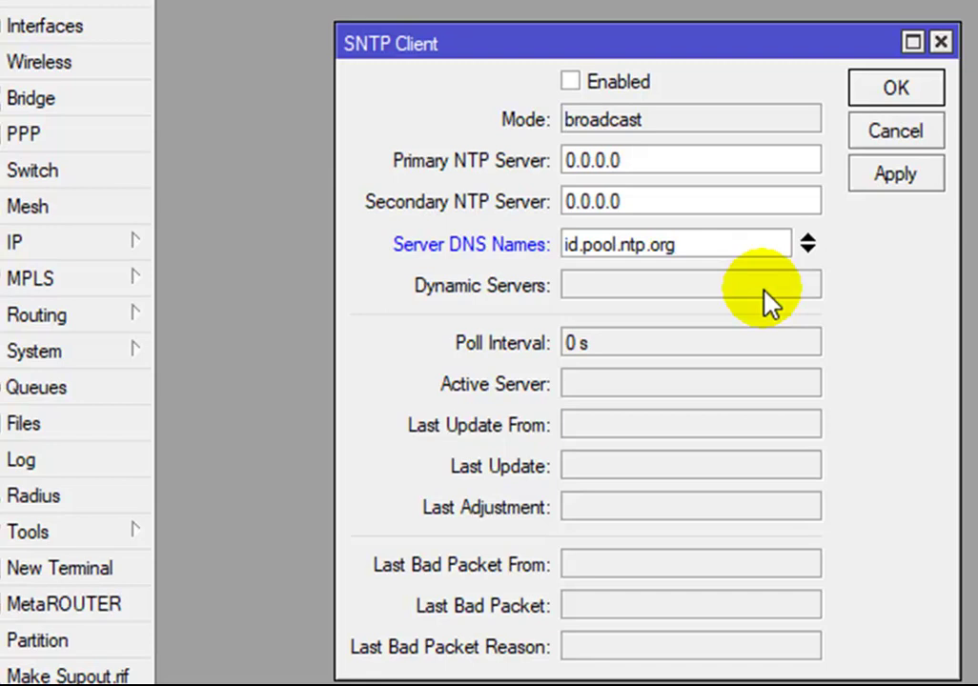
{"action": "left_click", "coordinate": [586, 82]}
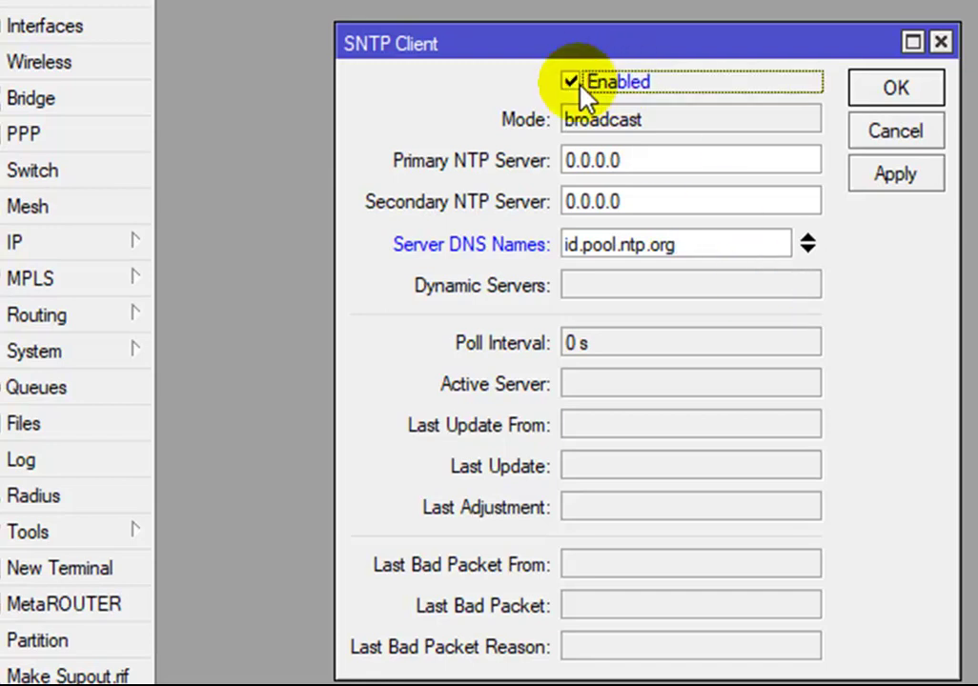
{"action": "left_click", "coordinate": [901, 181]}
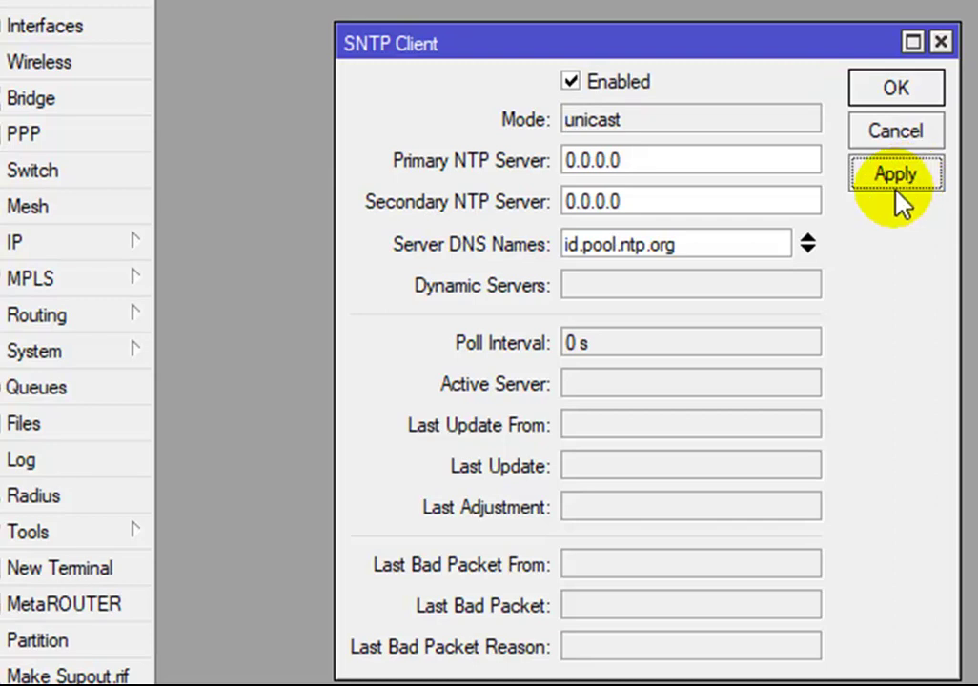
{"action": "left_click", "coordinate": [896, 184]}
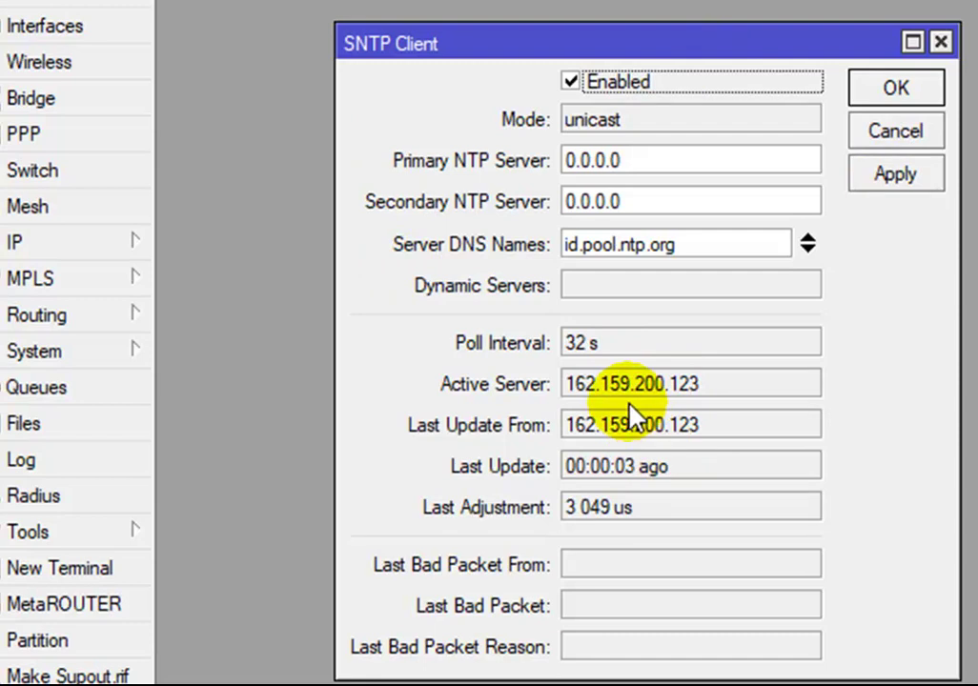
{"action": "left_click", "coordinate": [889, 95]}
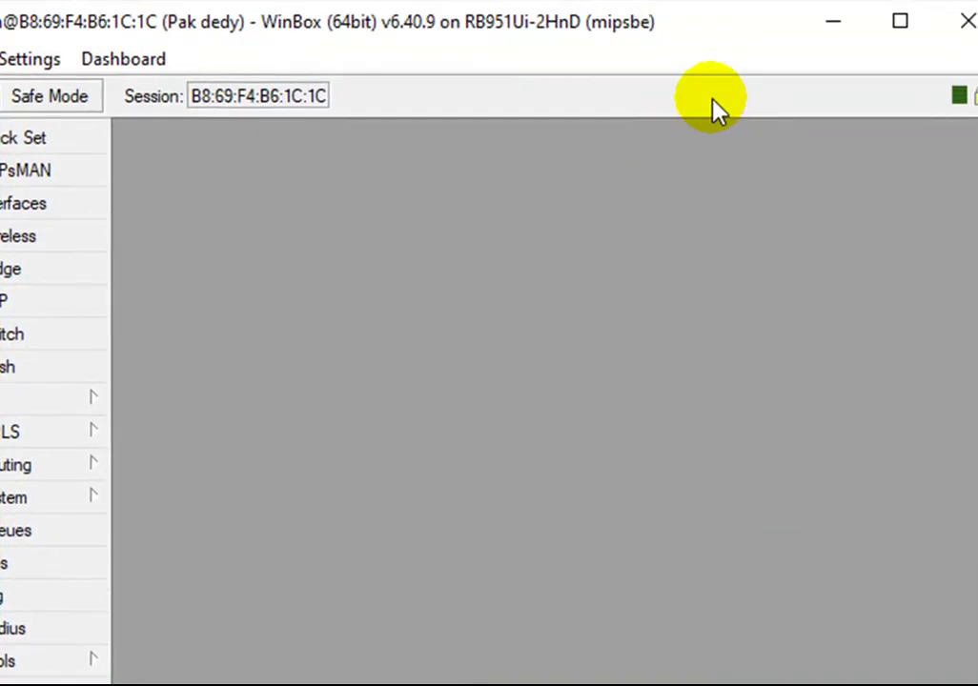
Step: Add the time and date displays to the main window's status area
{"action": "right_click", "coordinate": [704, 108]}
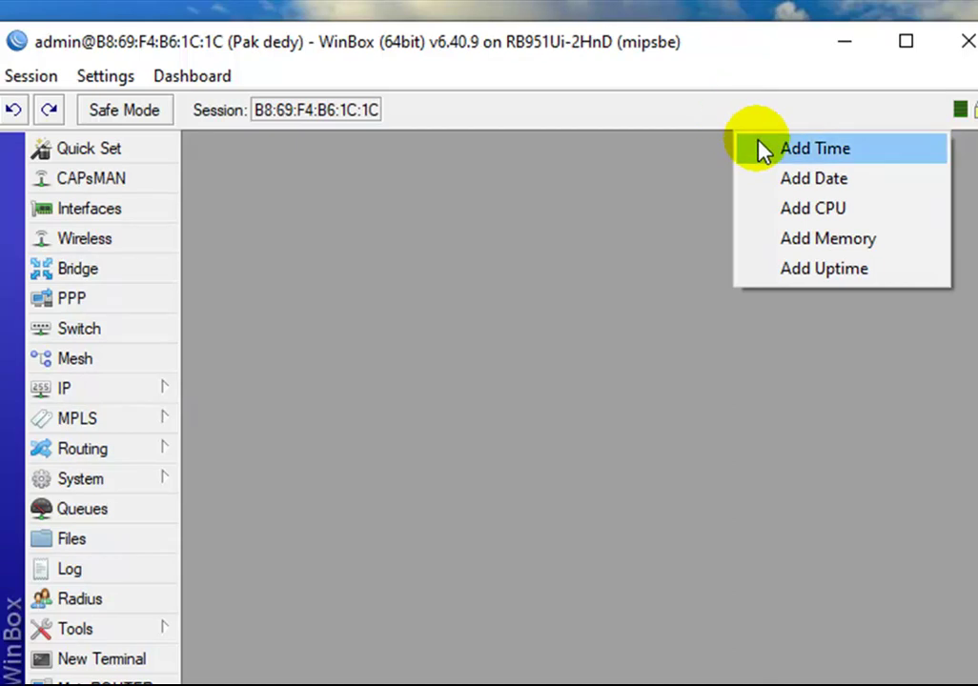
{"action": "left_click", "coordinate": [763, 150]}
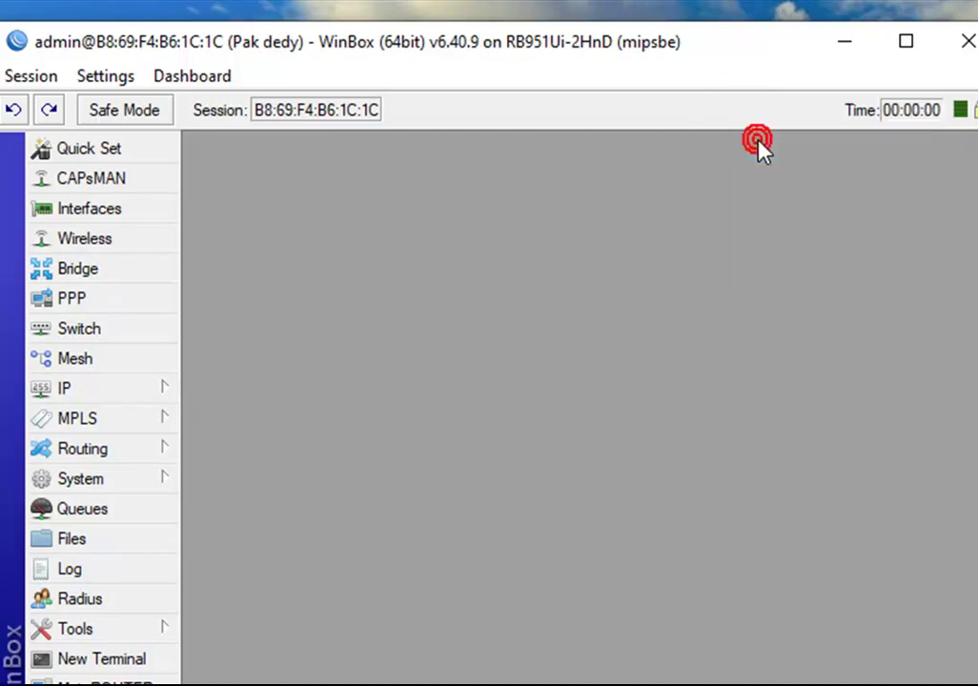
{"action": "right_click", "coordinate": [713, 109]}
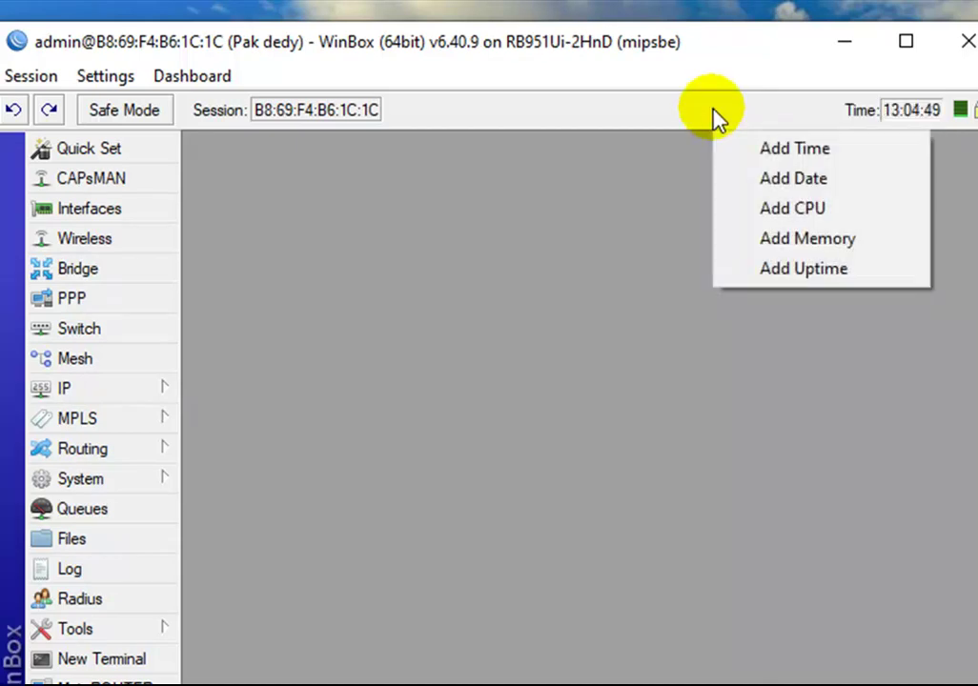
{"action": "left_click", "coordinate": [741, 180]}
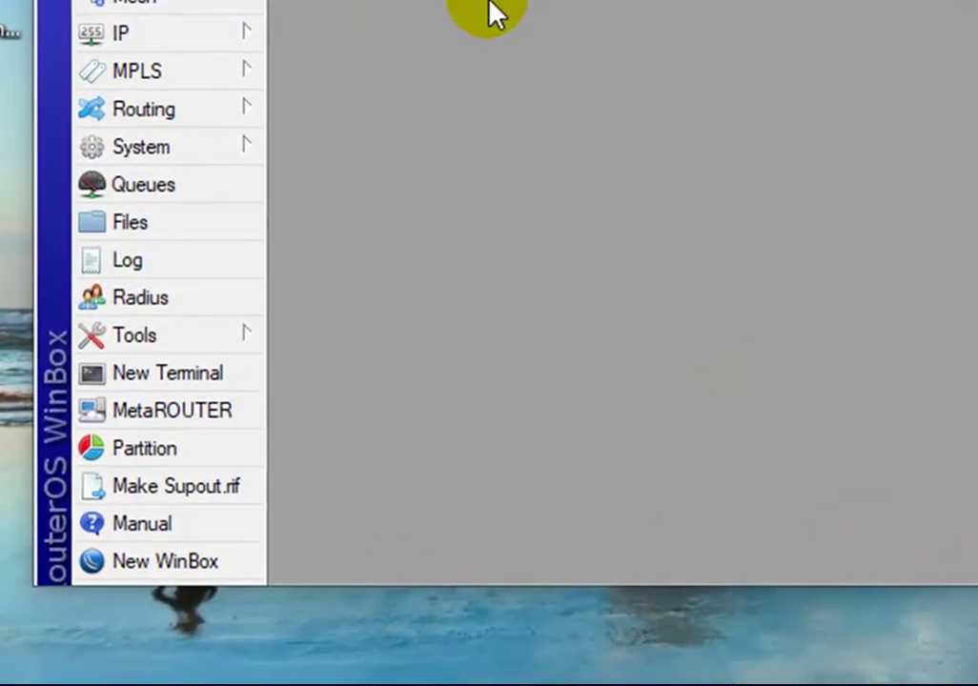
Step: Start a new entry in the system Scheduler and name it OFF
{"action": "left_click", "coordinate": [254, 146]}
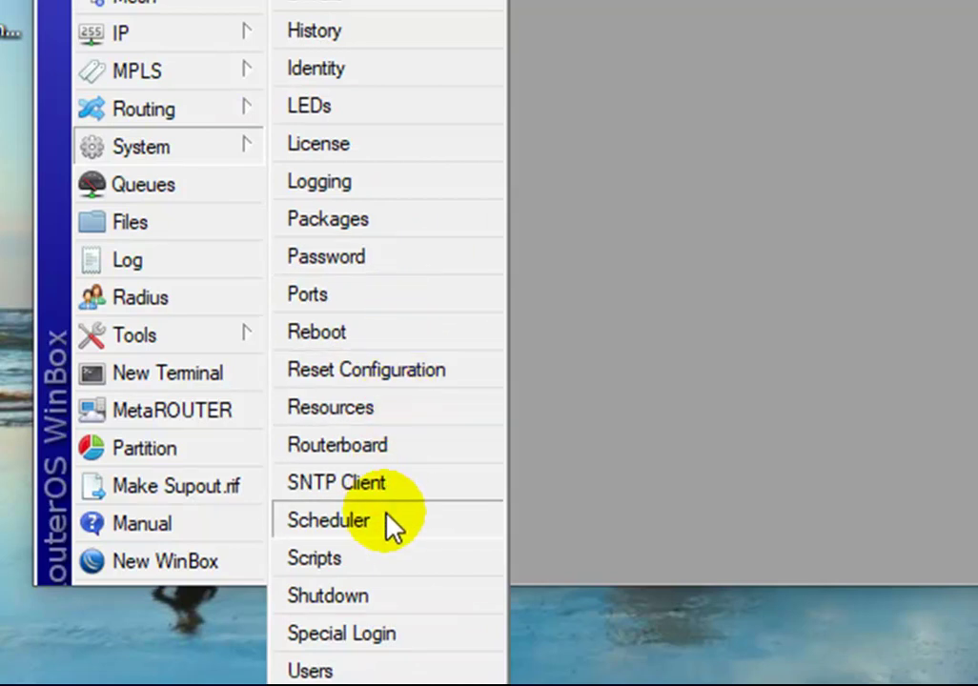
{"action": "left_click", "coordinate": [417, 528]}
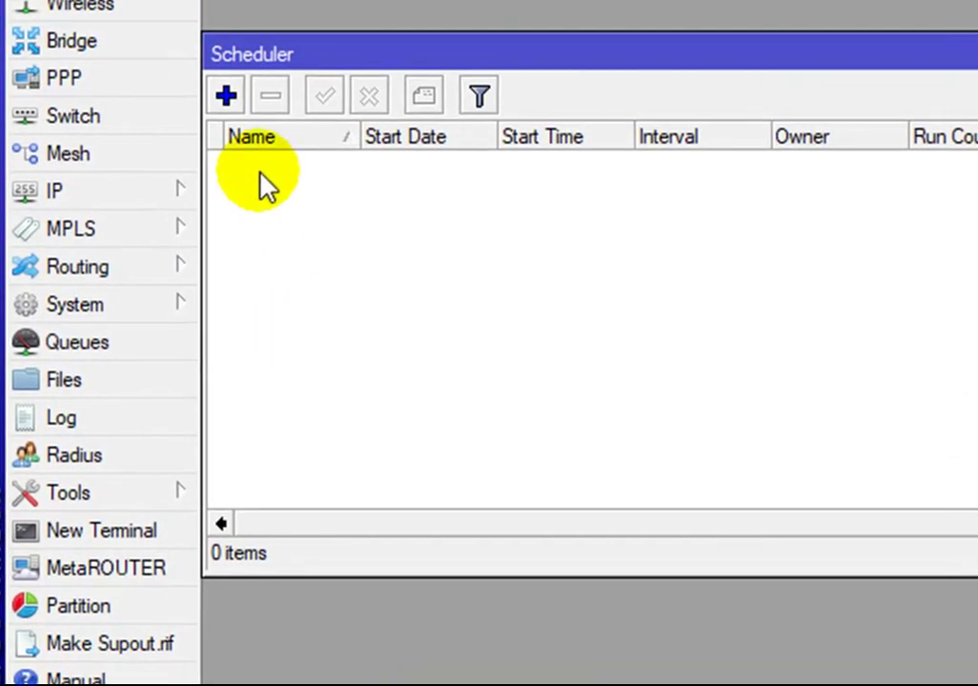
{"action": "left_click", "coordinate": [227, 95]}
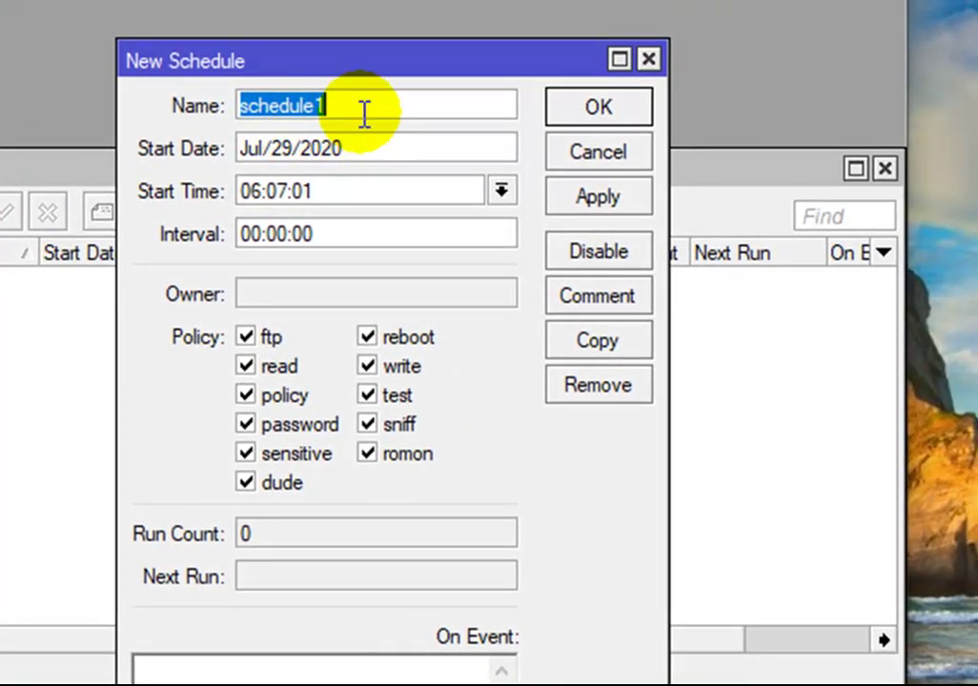
{"action": "type", "text": "OFF"}
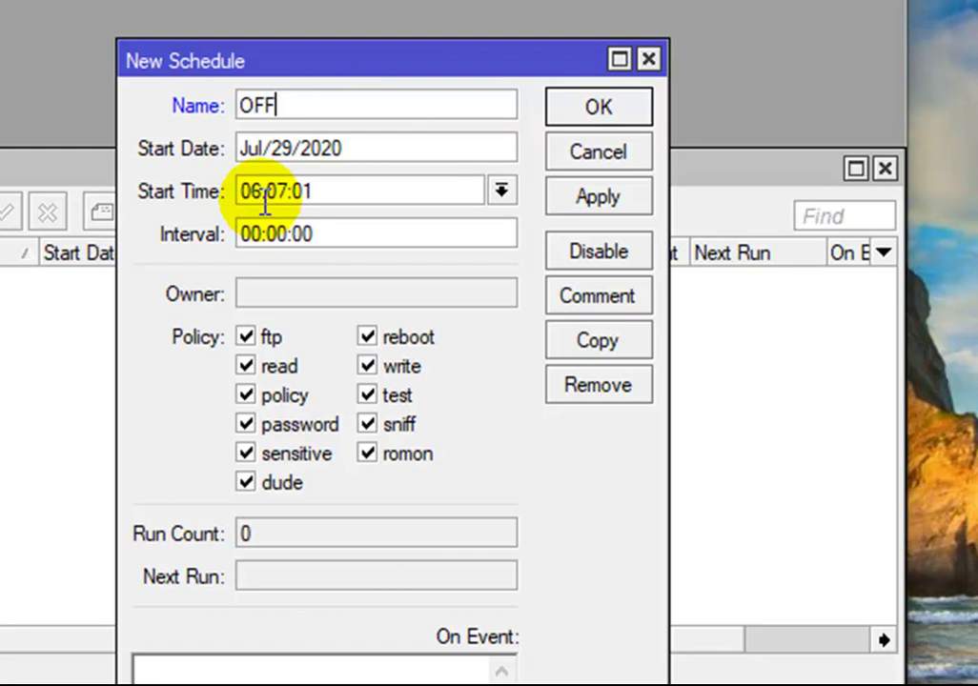
Step: Set the OFF schedule's start time to 13:15:00 and its interval to one day (1d 00:00:00)
{"action": "left_click_drag", "start_coordinate": [264, 204], "coordinate": [229, 206]}
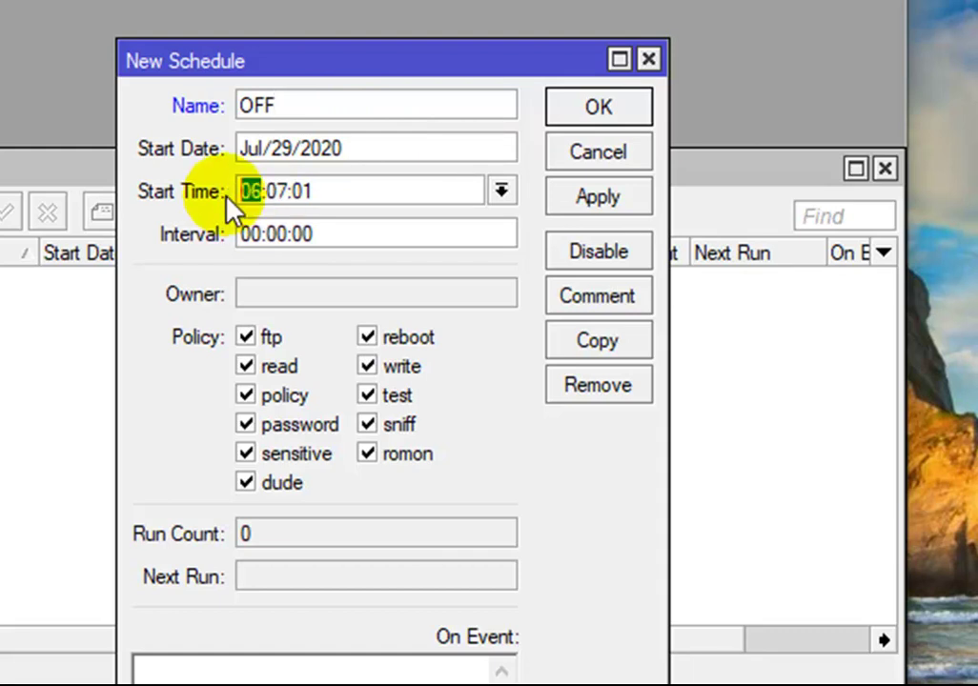
{"action": "type", "text": "13"}
{"action": "left_click", "coordinate": [285, 190]}
{"action": "key", "text": "BackSpace"}
{"action": "key", "text": "Delete"}
{"action": "key", "text": "Delete"}
{"action": "key", "text": "Delete"}
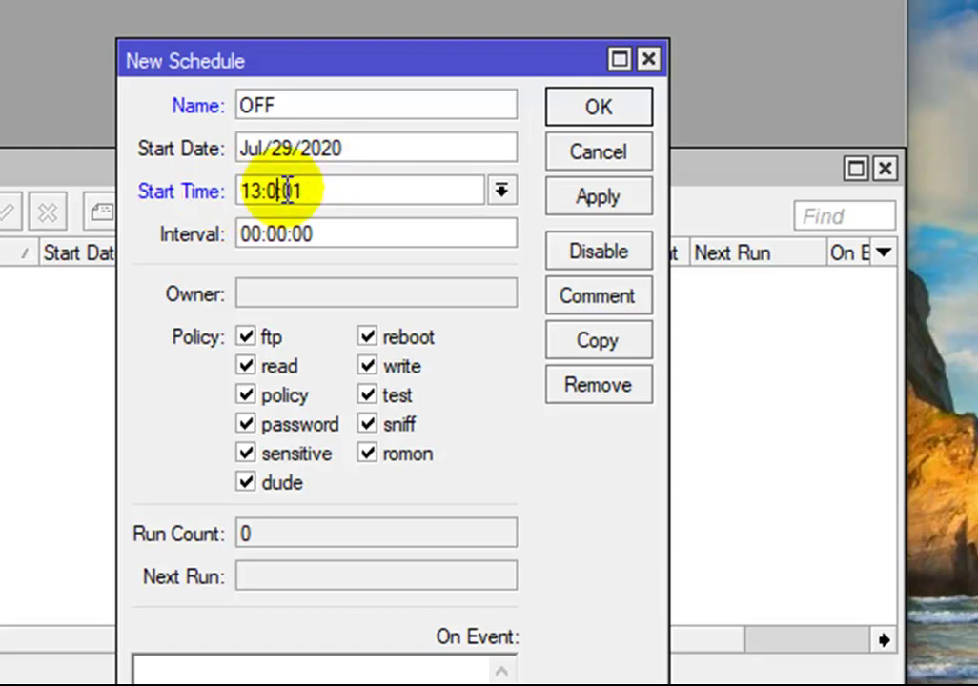
{"action": "key", "text": "Left"}
{"action": "type", "text": "13:"}
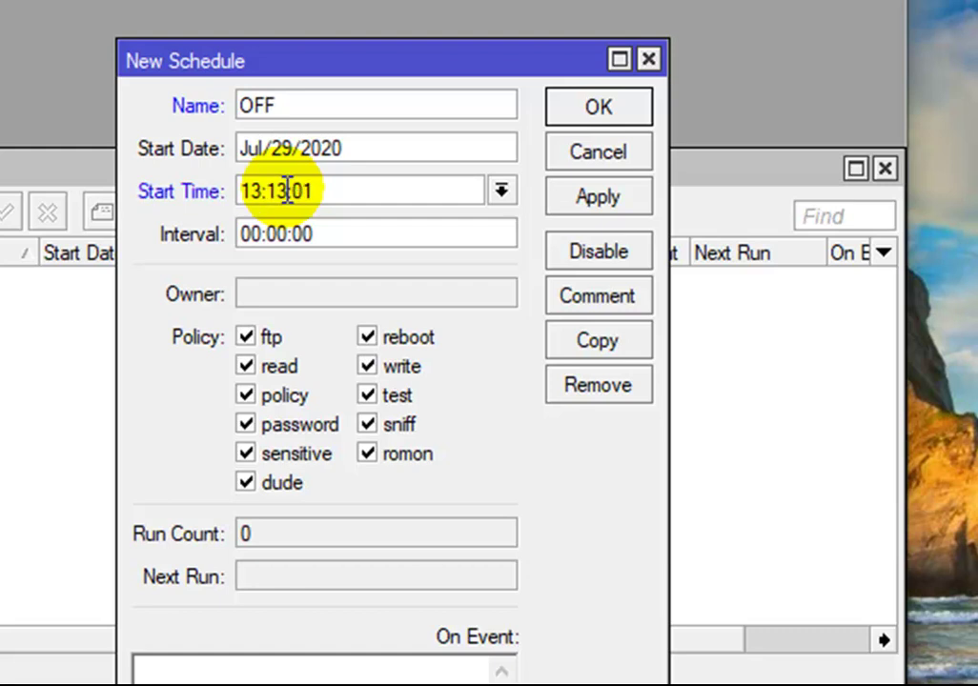
{"action": "left_click", "coordinate": [346, 190]}
{"action": "key", "text": "BackSpace"}
{"action": "type", "text": "0"}
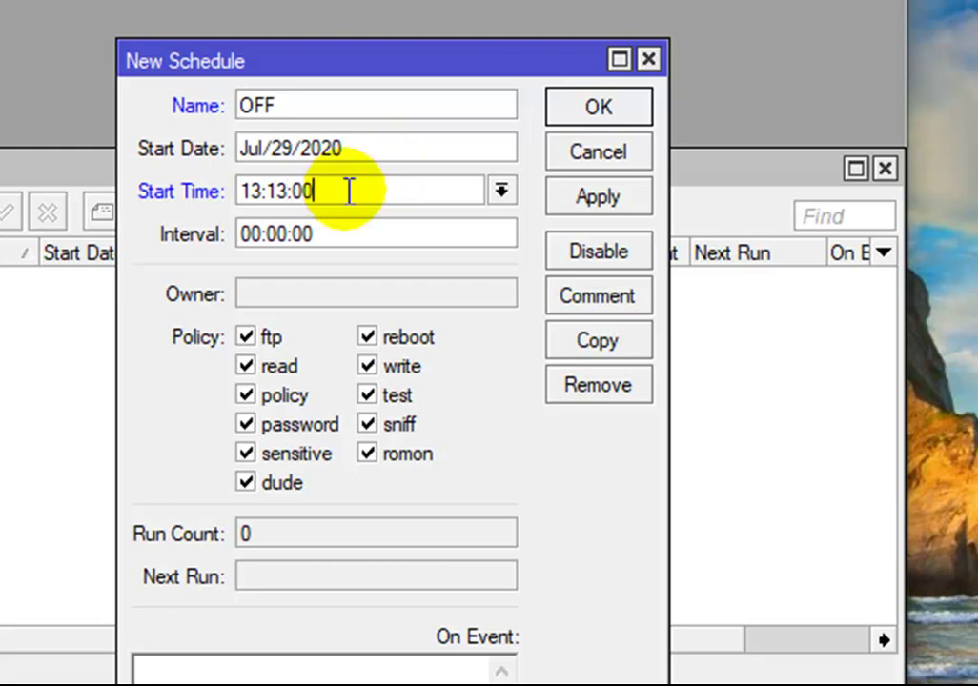
{"action": "left_click", "coordinate": [287, 196]}
{"action": "key", "text": "BackSpace"}
{"action": "type", "text": "5"}
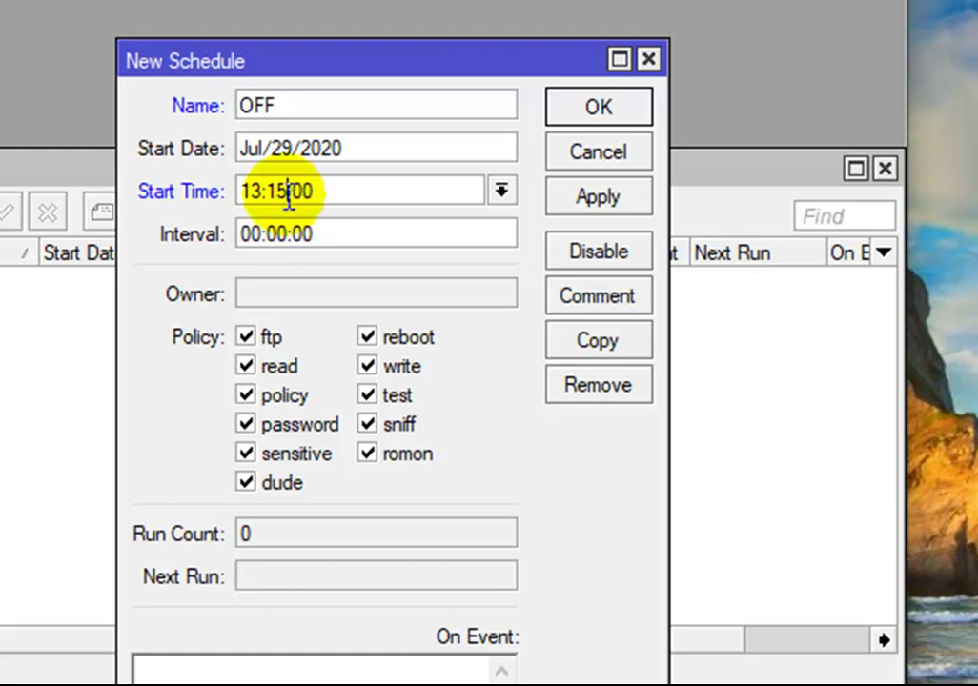
{"action": "left_click", "coordinate": [240, 234]}
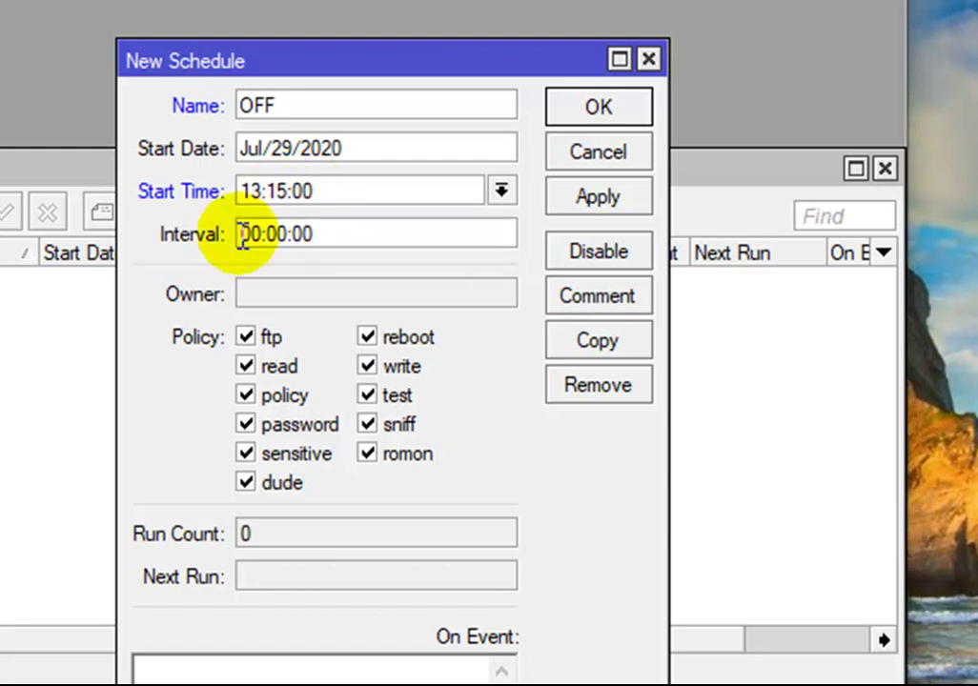
{"action": "type", "text": "1d"}
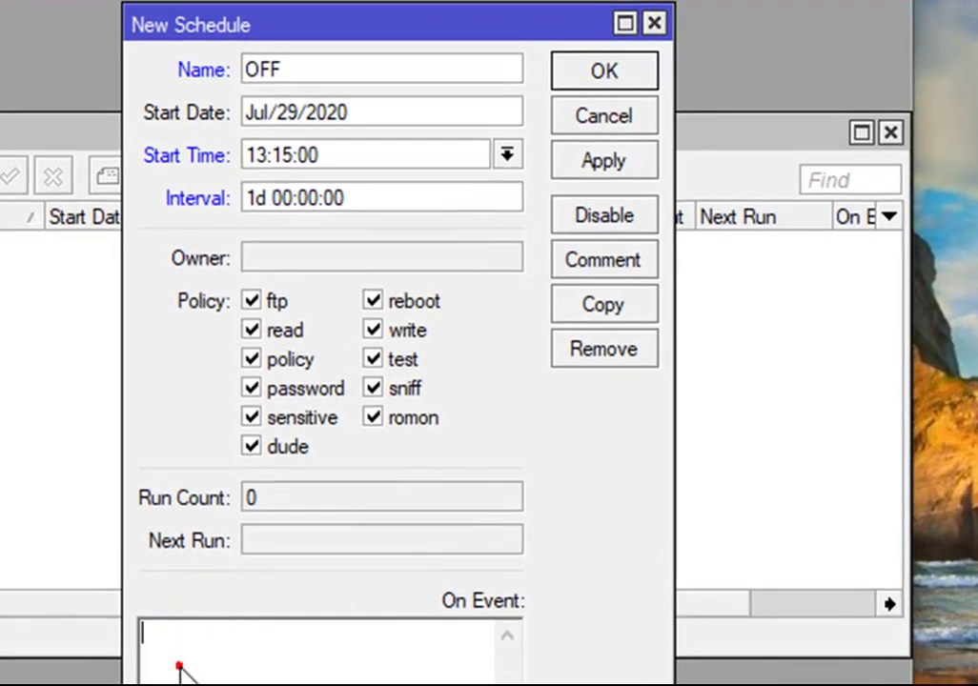
Step: Copy the schedule name OFF into its On Event script and save the schedule
{"action": "left_click", "coordinate": [180, 669]}
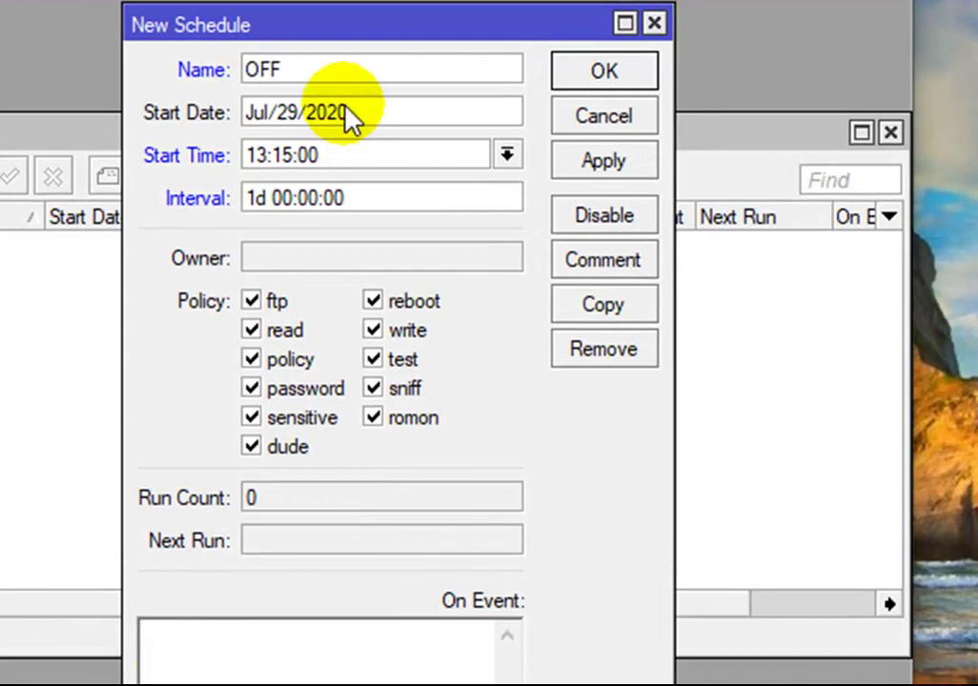
{"action": "left_click_drag", "start_coordinate": [317, 68], "coordinate": [225, 74]}
{"action": "key", "text": "ctrl+c"}
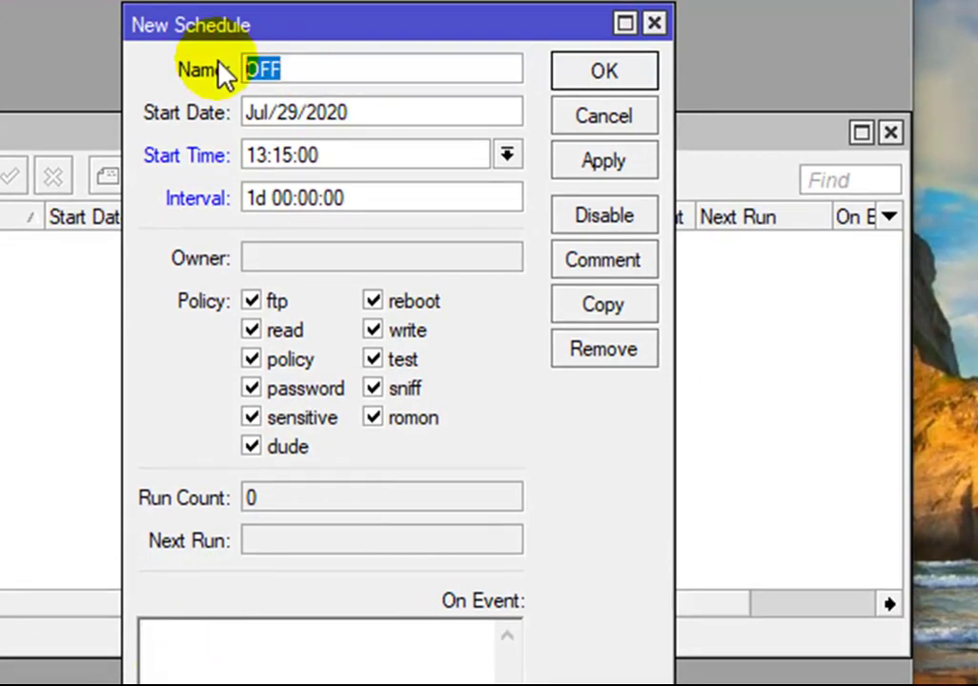
{"action": "left_click", "coordinate": [234, 673]}
{"action": "key", "text": "ctrl+v"}
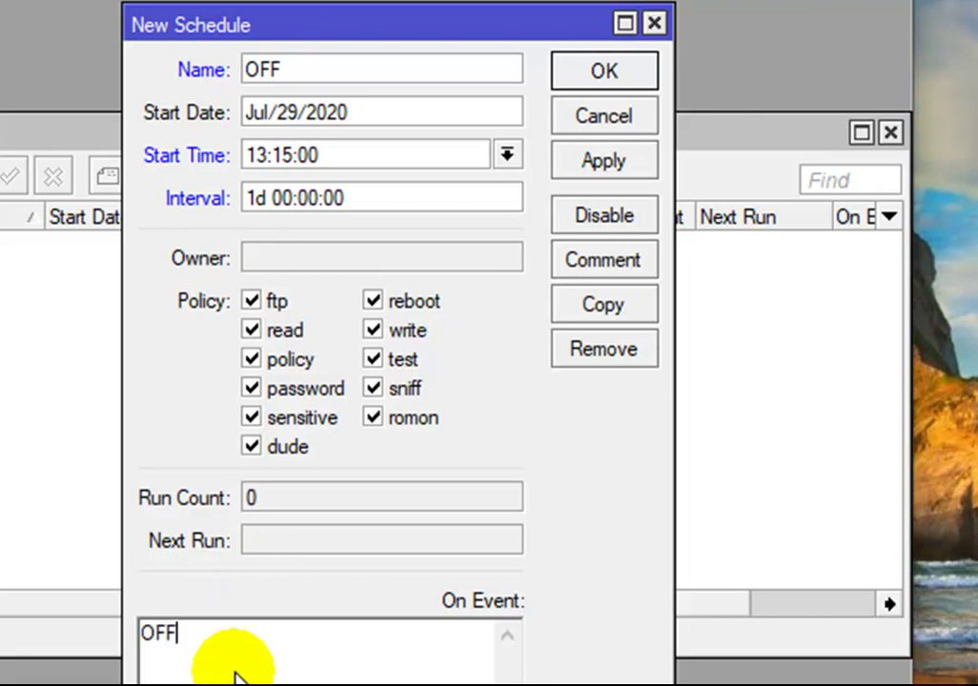
{"action": "left_click", "coordinate": [625, 164]}
{"action": "left_click", "coordinate": [604, 77]}
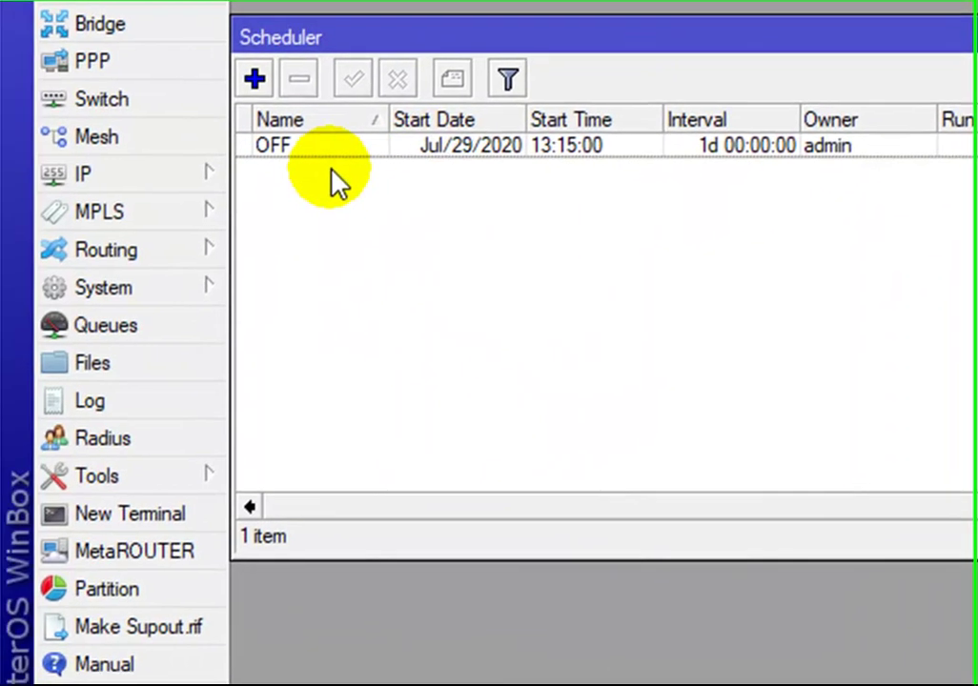
Step: Start a new Scheduler entry named ON and set its start time to 13:16:00
{"action": "left_click", "coordinate": [255, 78]}
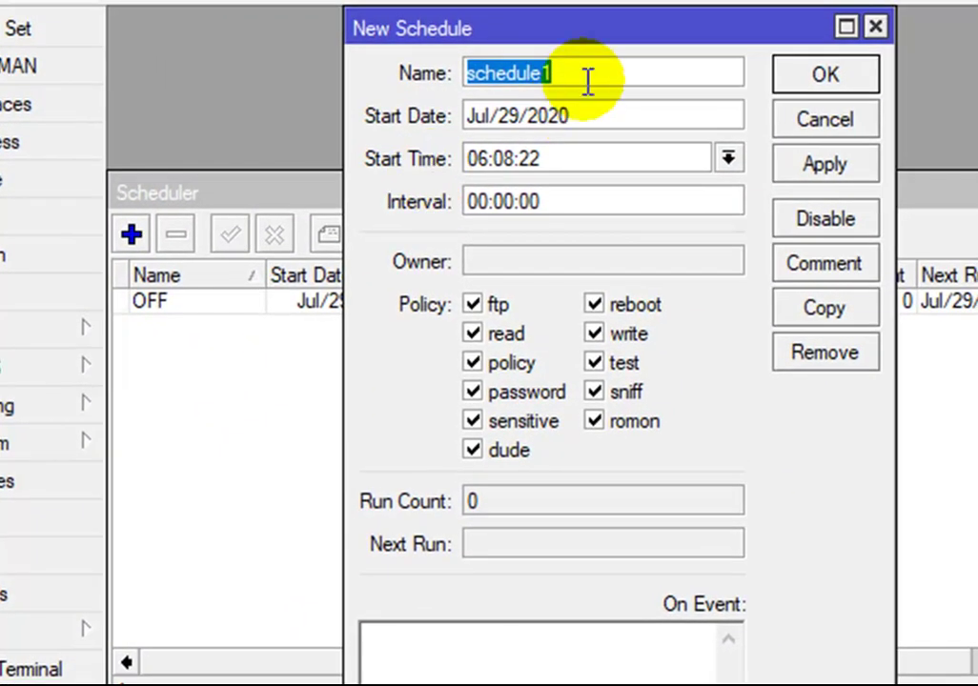
{"action": "type", "text": "ON"}
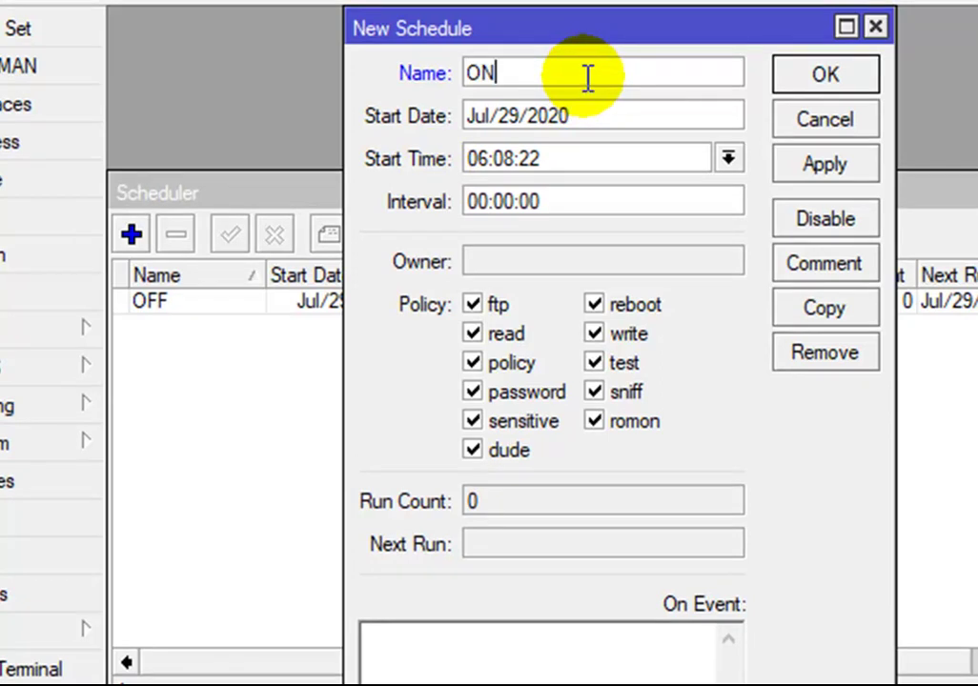
{"action": "double_click", "coordinate": [484, 168]}
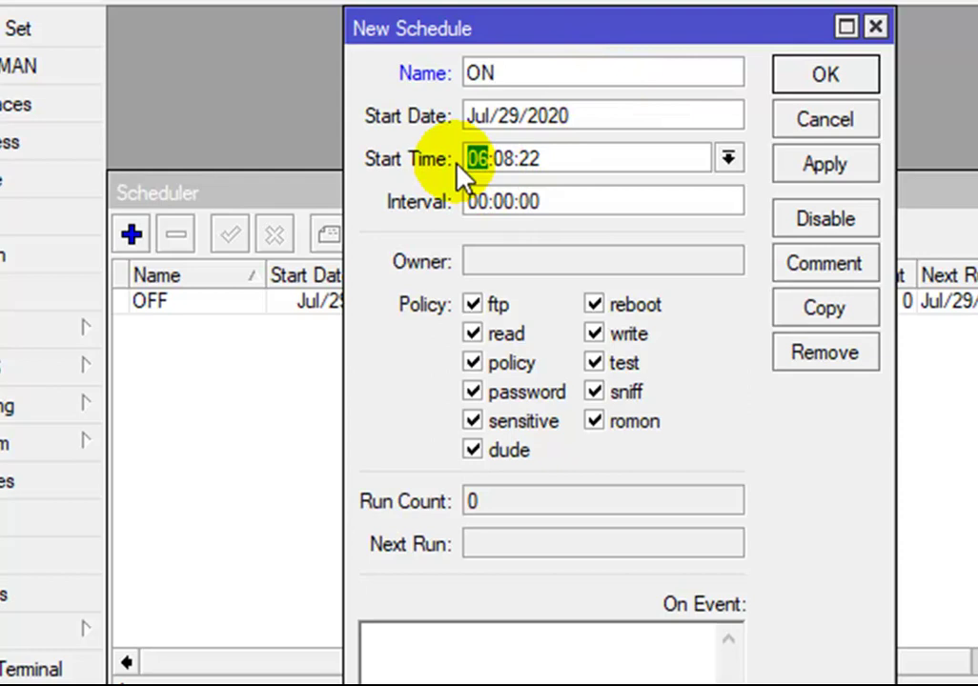
{"action": "type", "text": "13"}
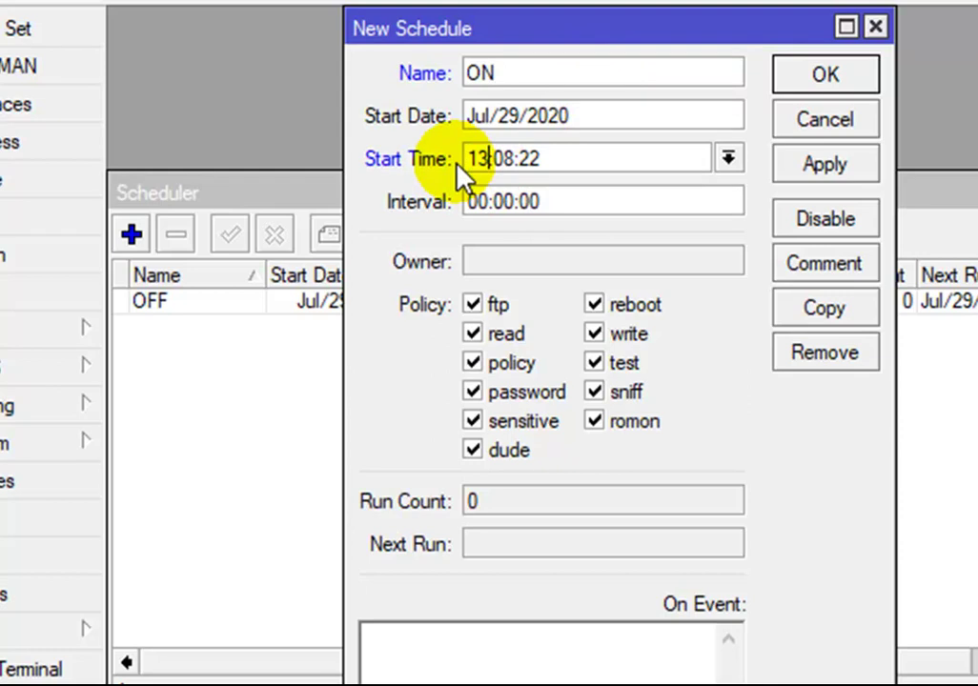
{"action": "left_click", "coordinate": [511, 158]}
{"action": "key", "text": "BackSpace"}
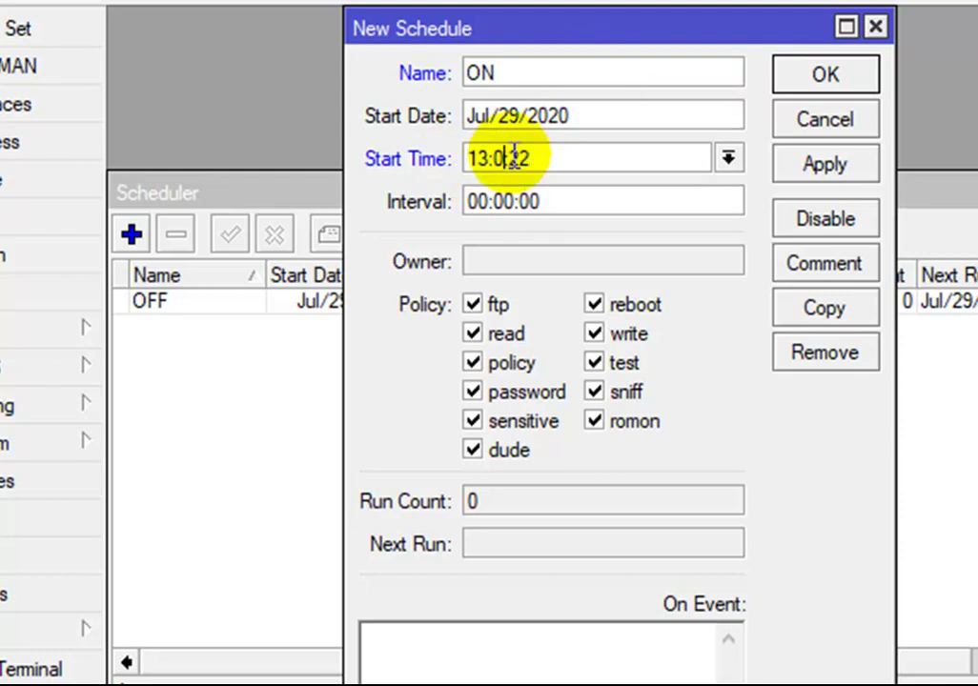
{"action": "key", "text": "BackSpace"}
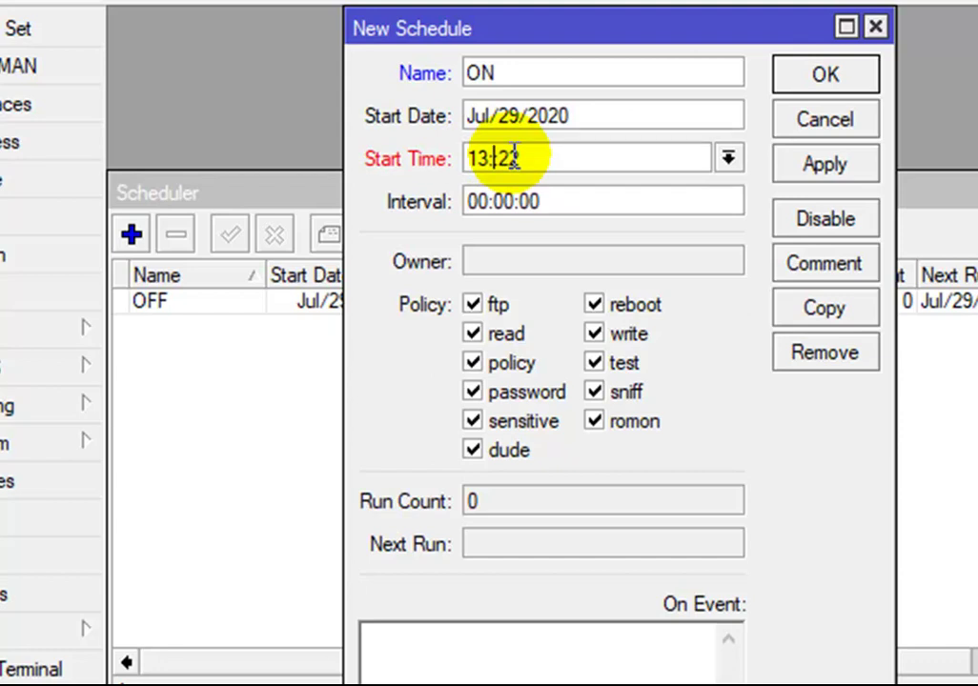
{"action": "type", "text": "17:"}
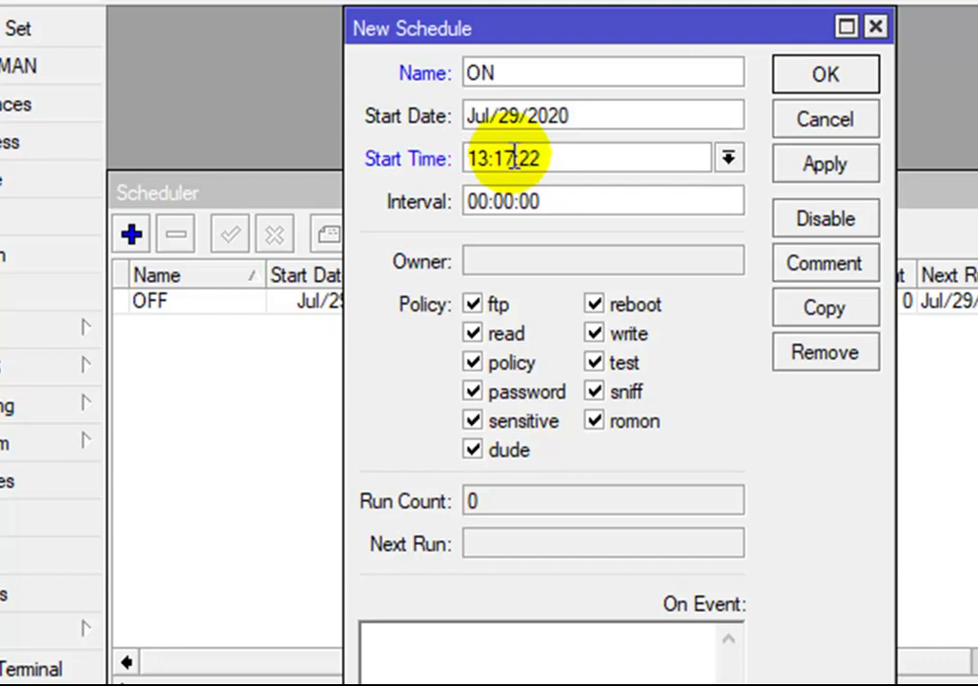
{"action": "key", "text": "BackSpace"}
{"action": "type", "text": "6"}
{"action": "left_click", "coordinate": [662, 158]}
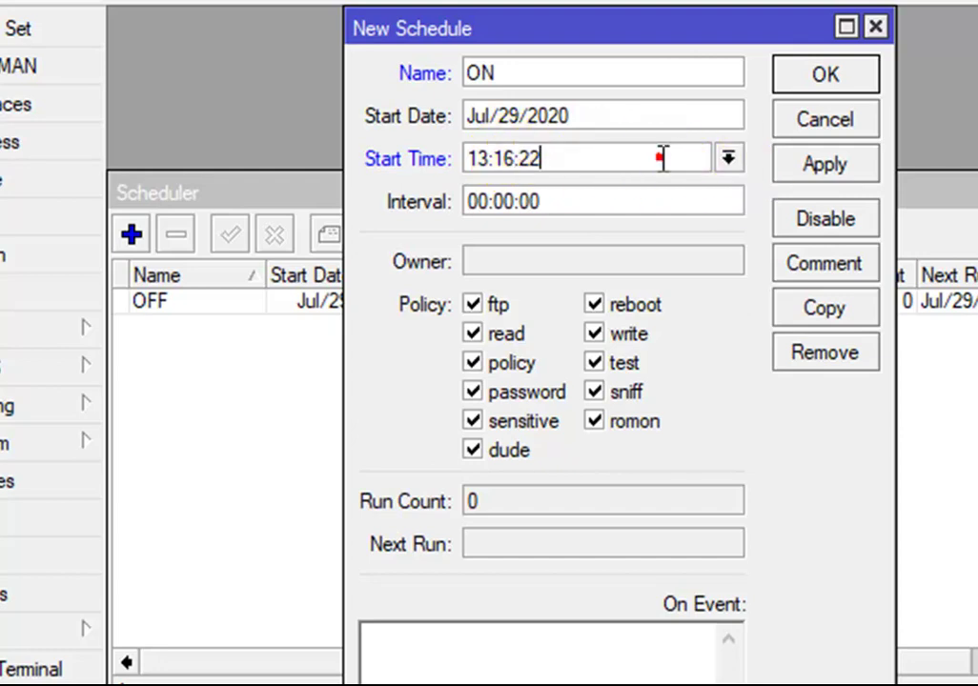
{"action": "key", "text": "BackSpace"}
{"action": "key", "text": "BackSpace"}
{"action": "type", "text": "00"}
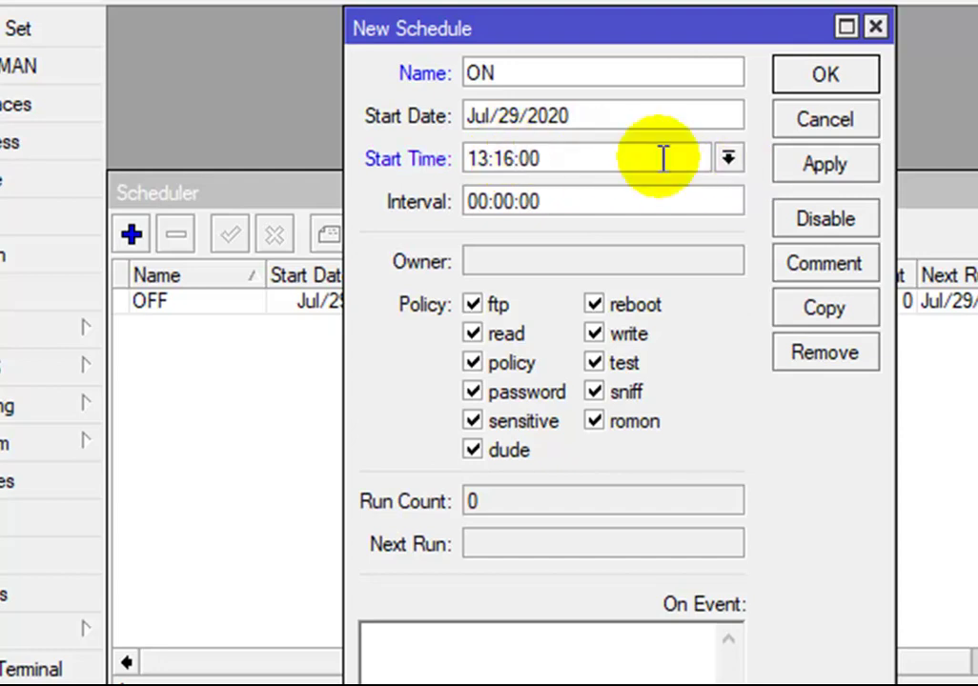
Step: Give the ON schedule a one-day interval (1d 00:00:00) and the On Event script ON, and save it
{"action": "left_click", "coordinate": [472, 202]}
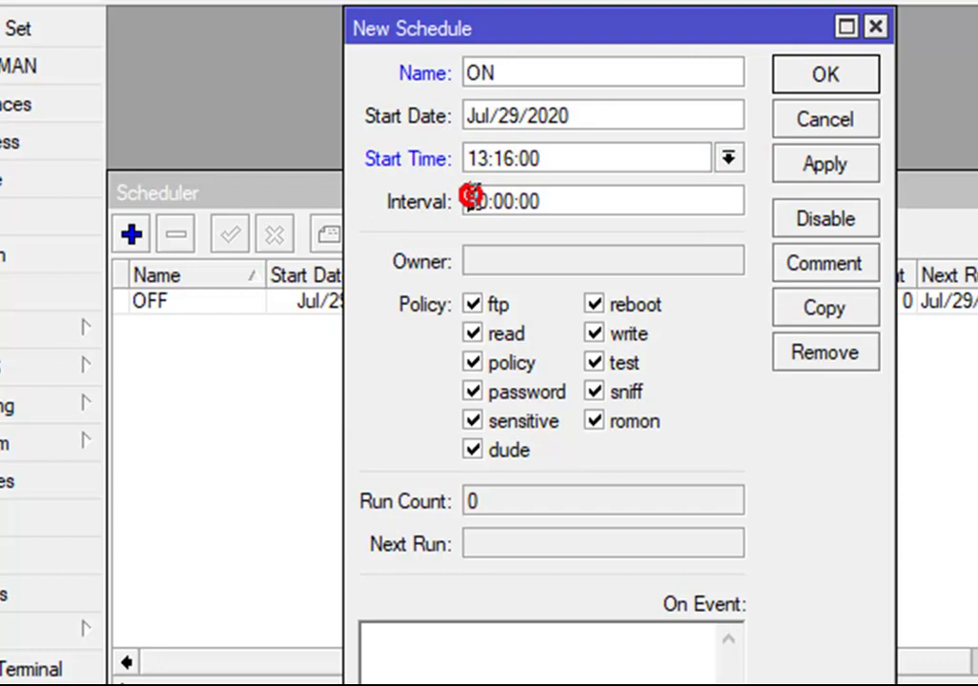
{"action": "type", "text": "1d"}
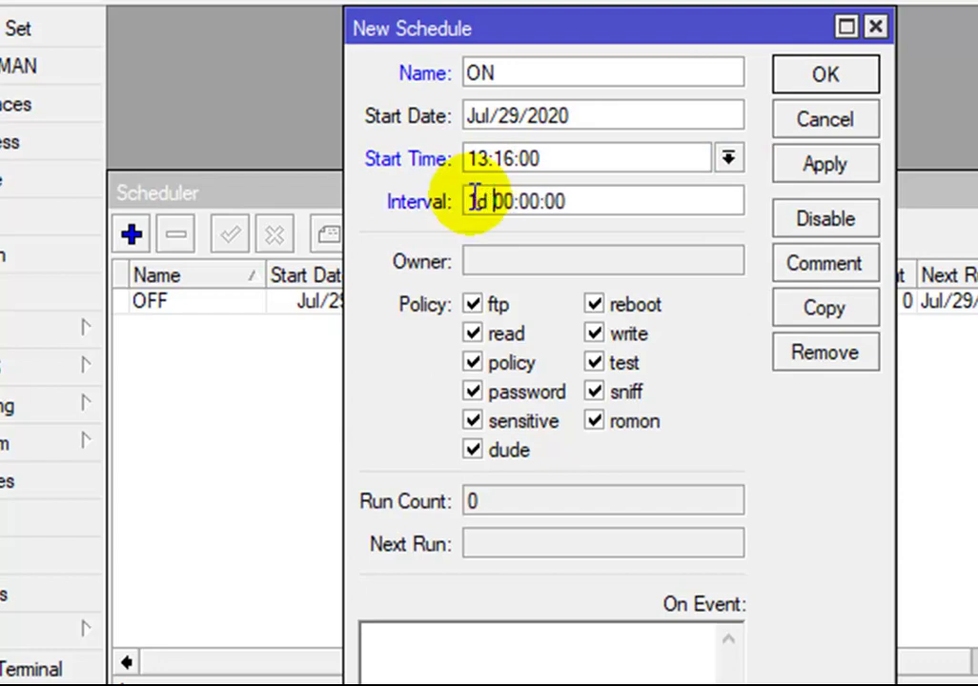
{"action": "left_click", "coordinate": [497, 677]}
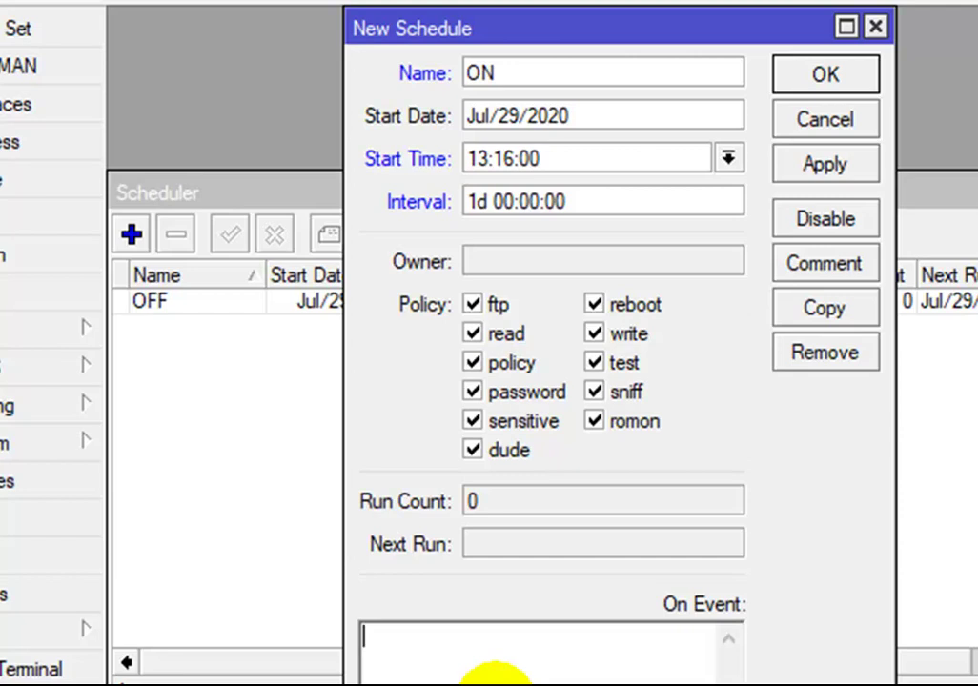
{"action": "type", "text": "ON"}
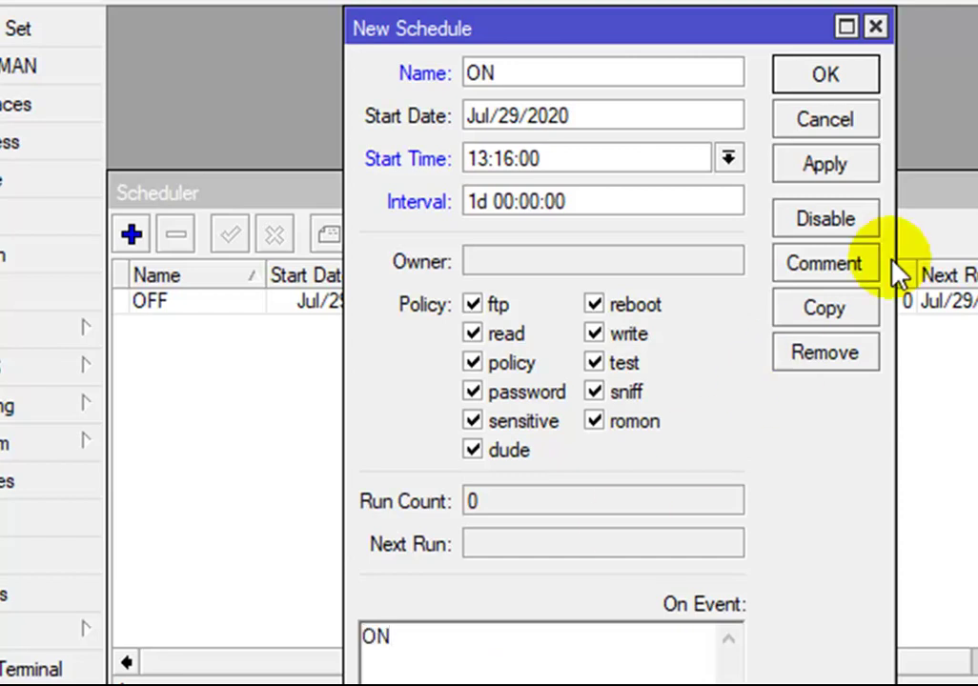
{"action": "left_click", "coordinate": [829, 168]}
{"action": "left_click", "coordinate": [816, 72]}
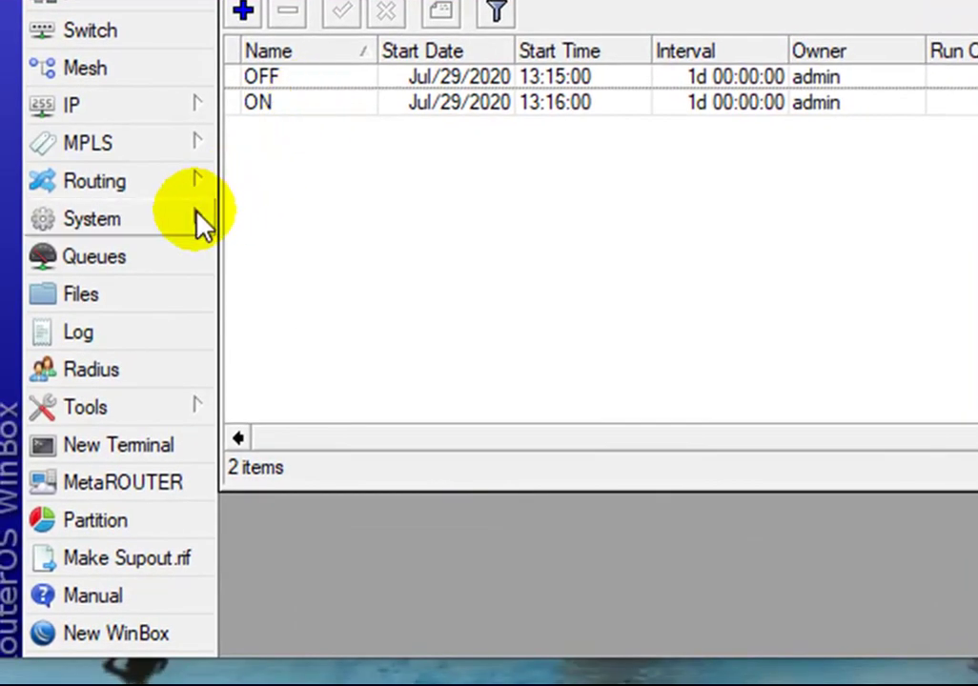
Step: Start a new entry in the system Scripts list and name it OFF
{"action": "left_click", "coordinate": [198, 221]}
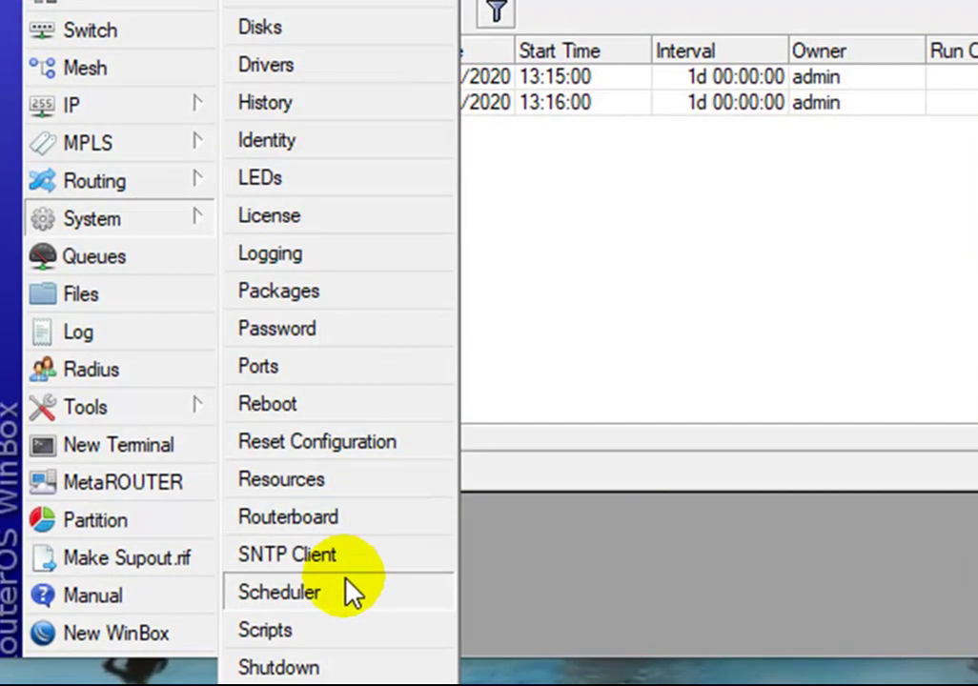
{"action": "left_click", "coordinate": [338, 631]}
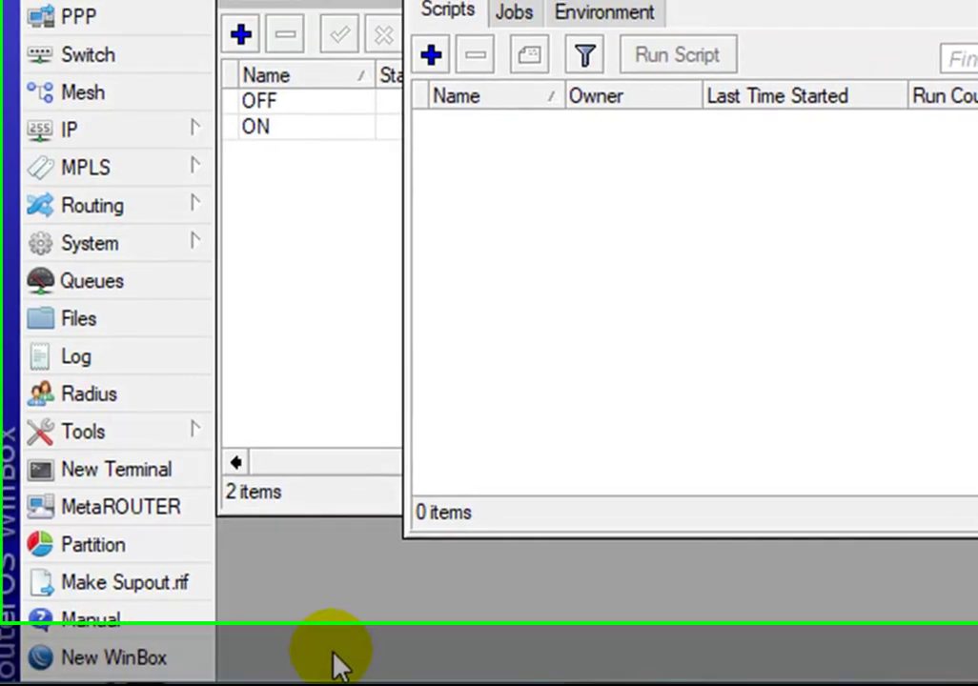
{"action": "left_click", "coordinate": [434, 125]}
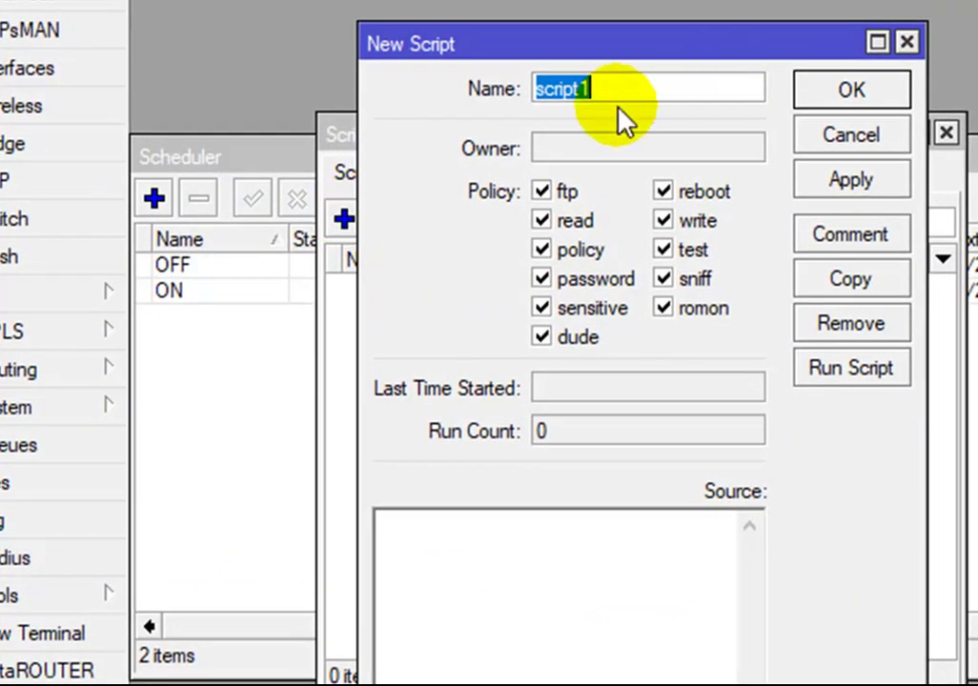
{"action": "left_click_drag", "start_coordinate": [610, 89], "coordinate": [441, 93]}
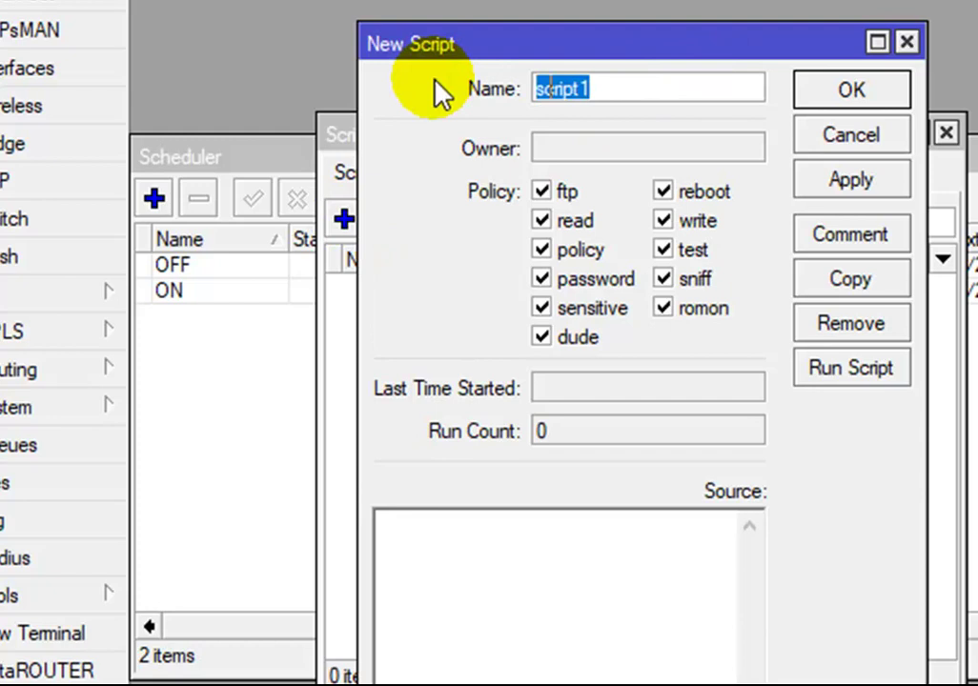
{"action": "type", "text": "OFF"}
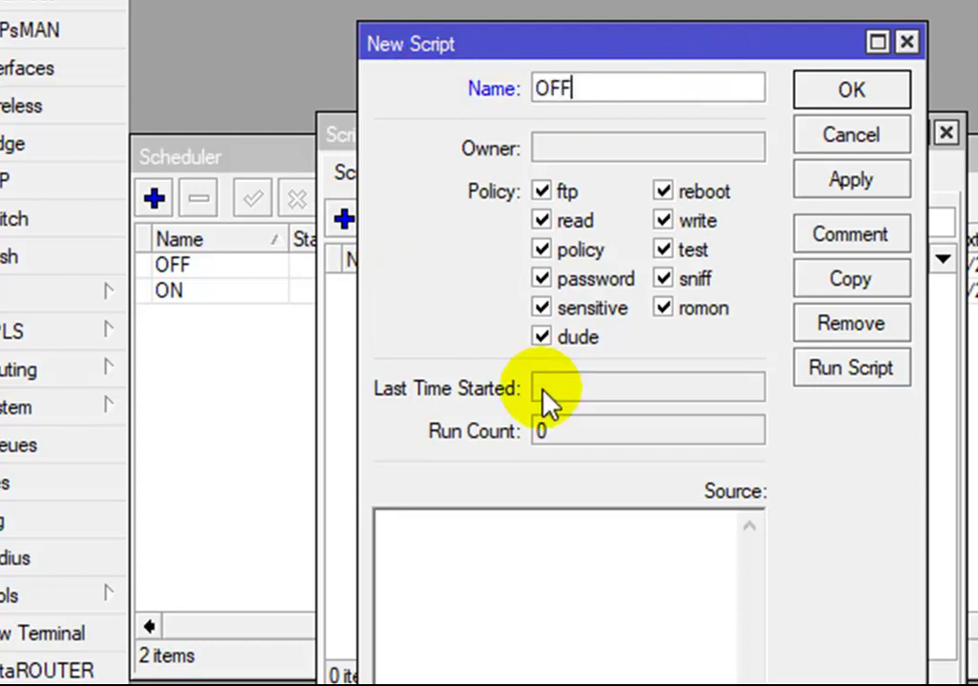
Step: Enter "ip address disable 3" as the source of the OFF script
{"action": "left_click", "coordinate": [443, 577]}
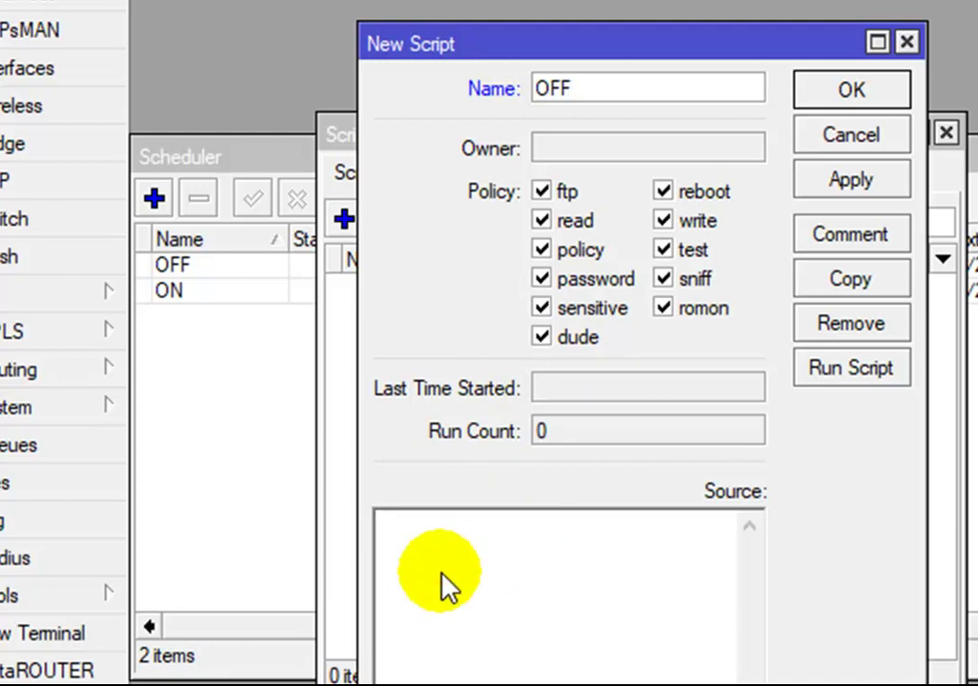
{"action": "type", "text": "ip"}
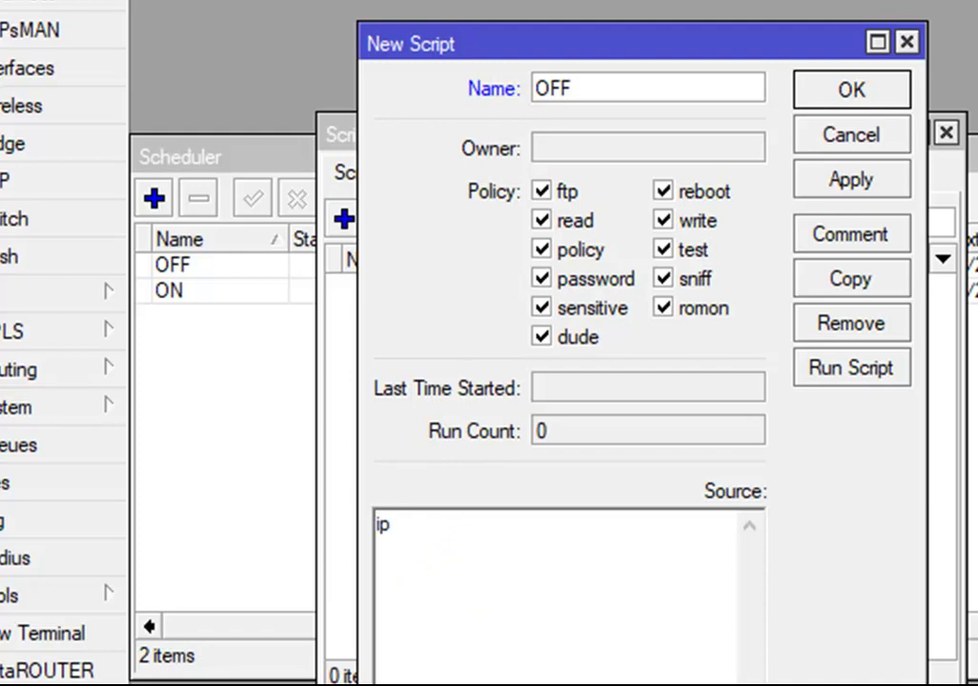
{"action": "type", "text": " address"}
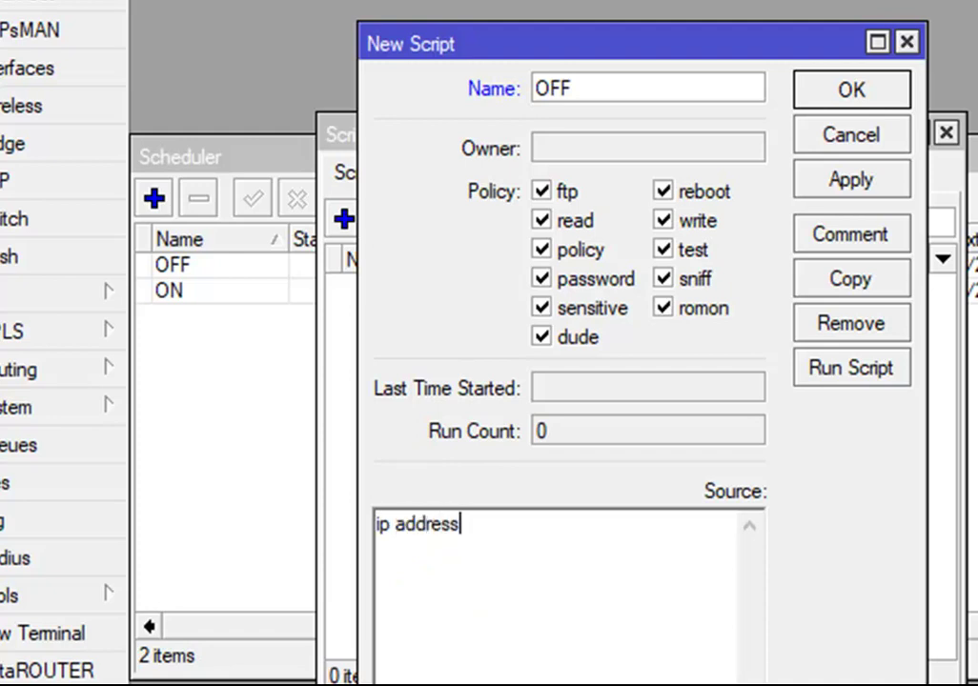
{"action": "type", "text": " disable"}
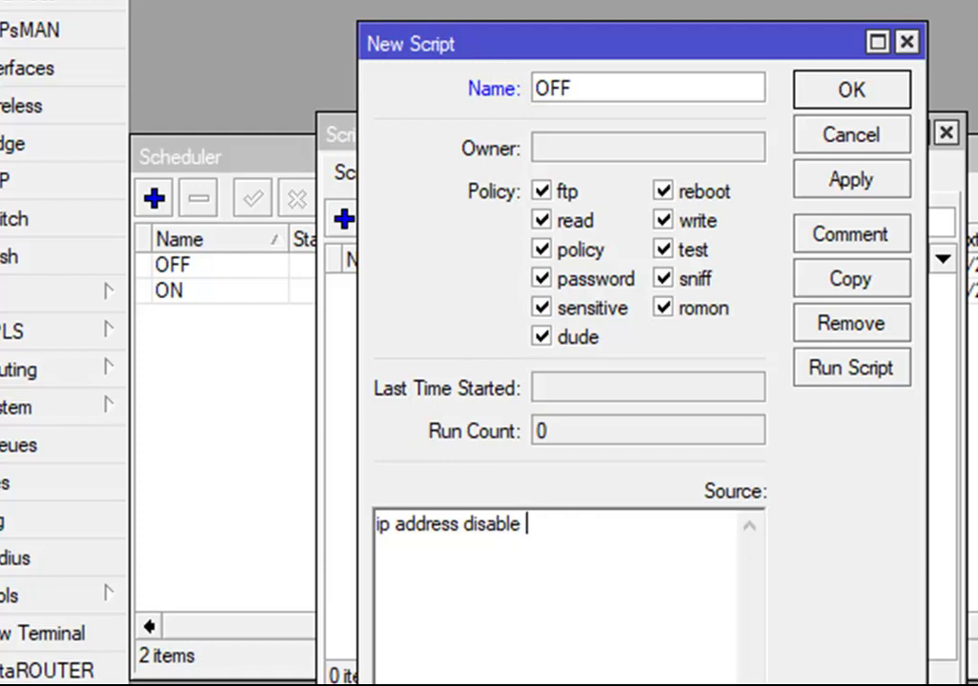
{"action": "type", "text": " 3"}
{"action": "left_click", "coordinate": [536, 540]}
{"action": "left_click_drag", "start_coordinate": [534, 536], "coordinate": [528, 535]}
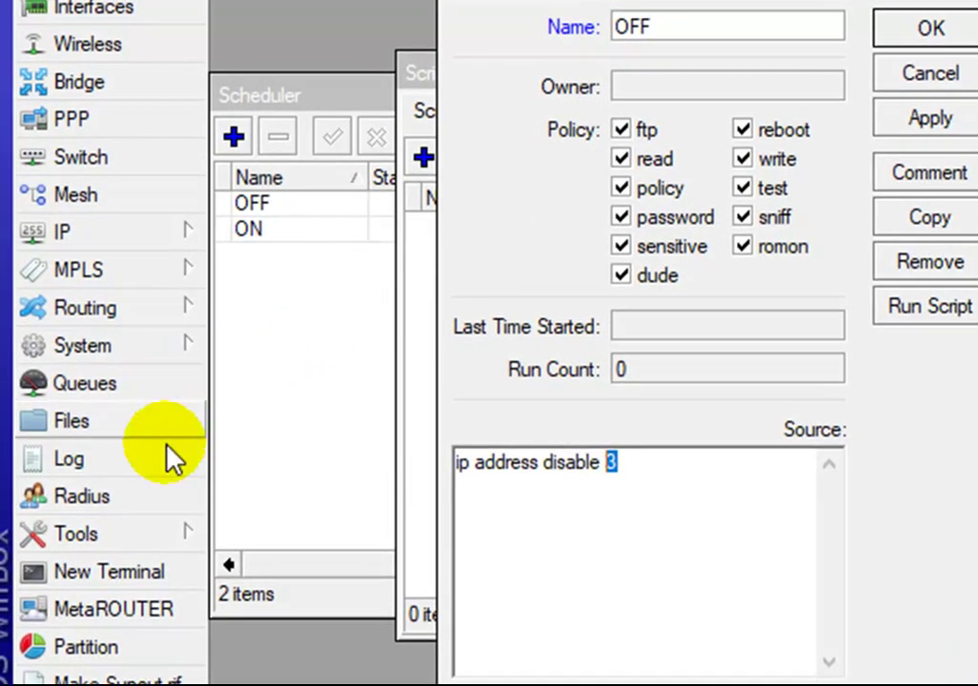
Step: List the router's IP addresses in a new terminal with "ip address pr"
{"action": "left_click", "coordinate": [133, 576]}
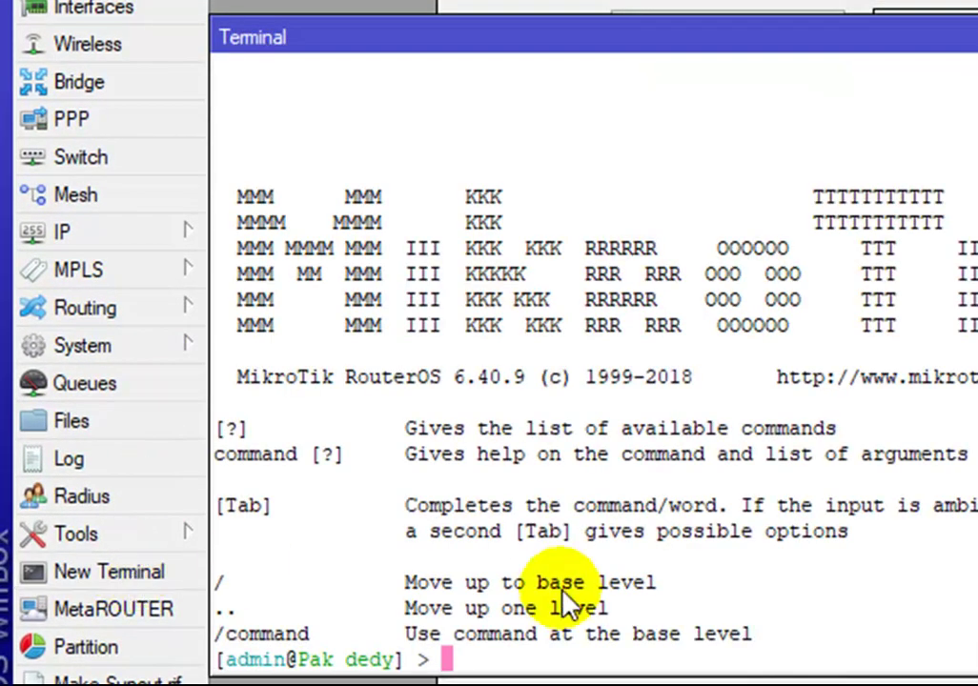
{"action": "type", "text": "ip"}
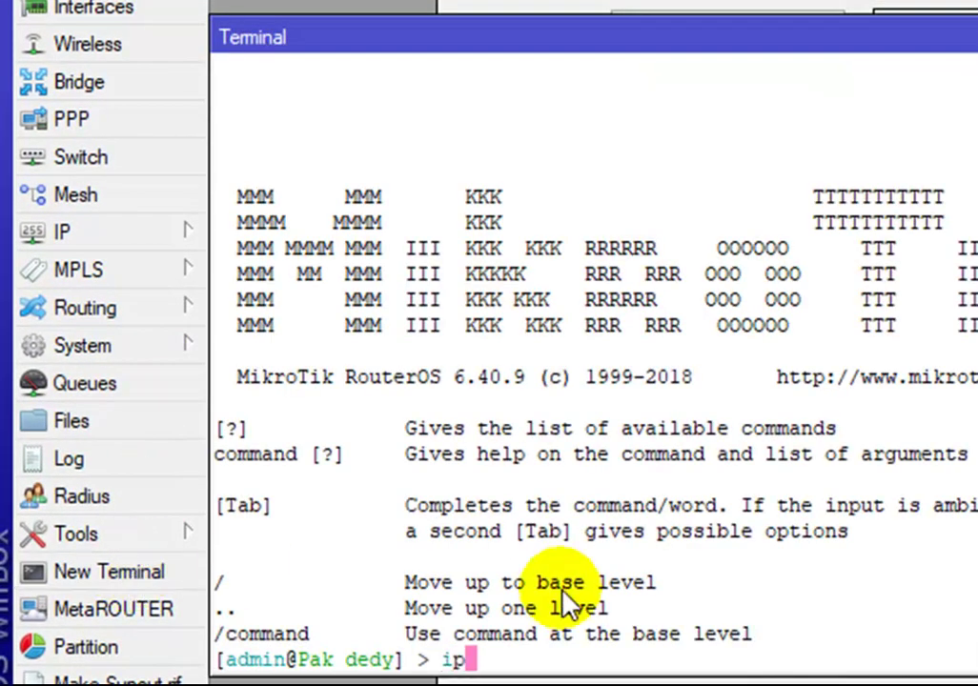
{"action": "type", "text": " addre"}
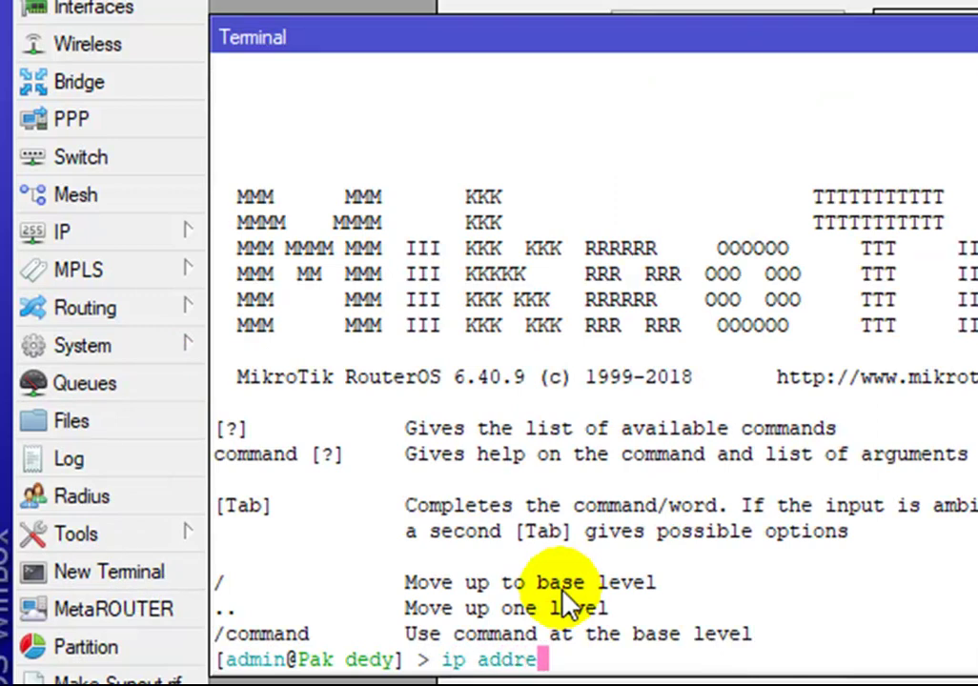
{"action": "type", "text": "ss pr"}
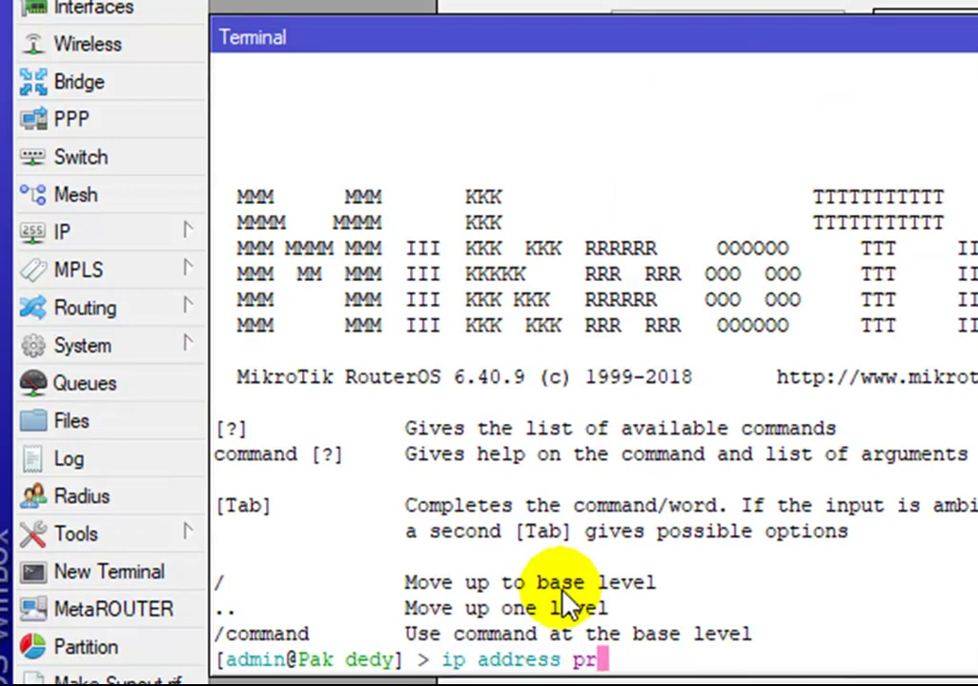
{"action": "key", "text": "Return"}
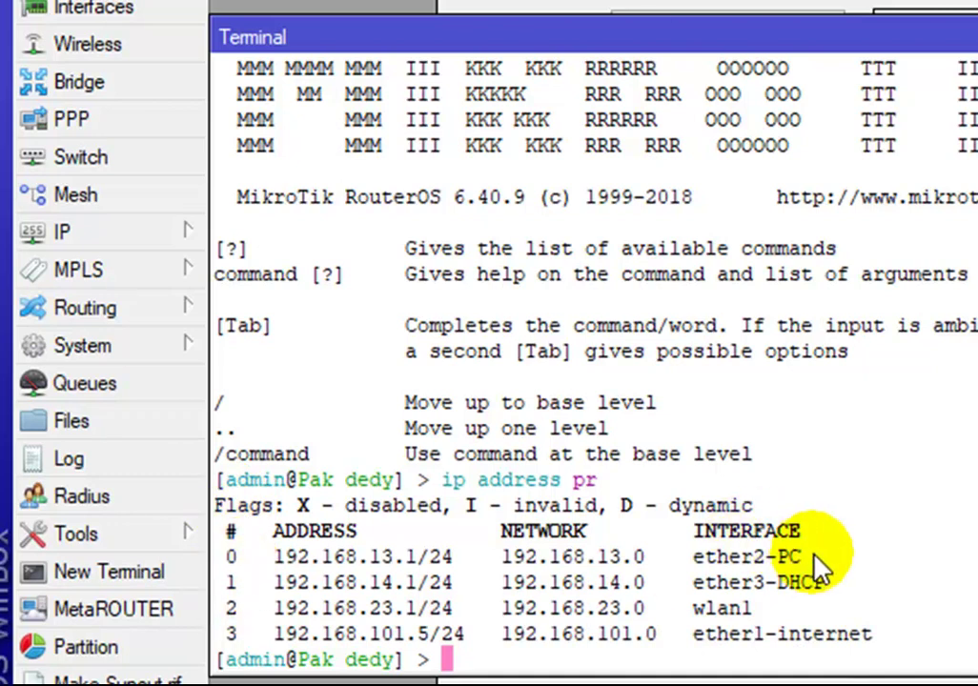
Step: Check the item numbers of the ether2-PC, ether3-DHCP and ether1-internet interfaces in the printed address list
{"action": "left_click_drag", "start_coordinate": [811, 558], "coordinate": [702, 563]}
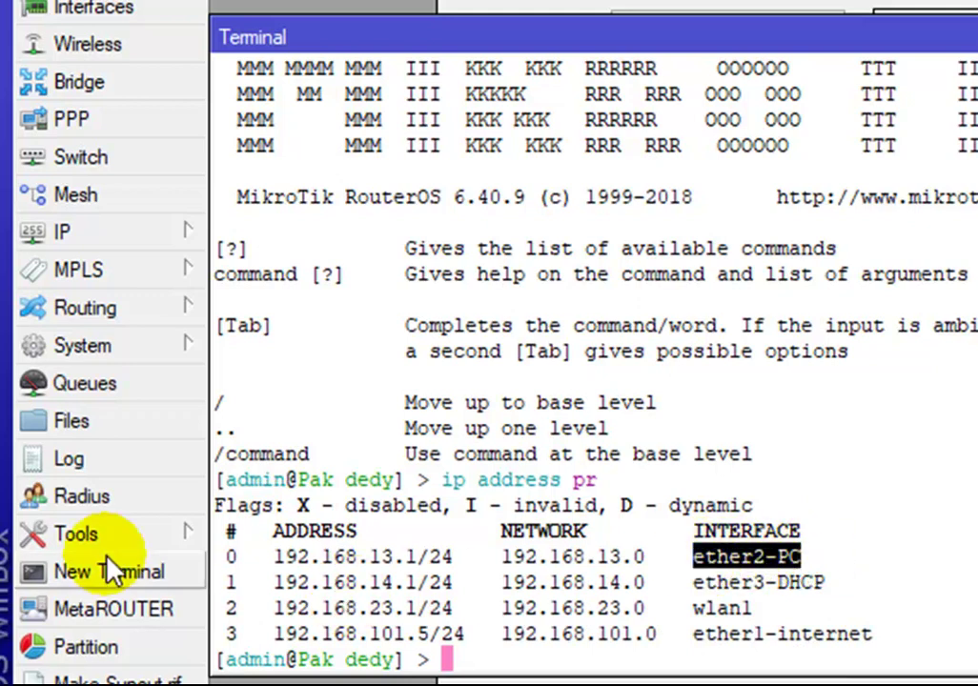
{"action": "left_click", "coordinate": [240, 562]}
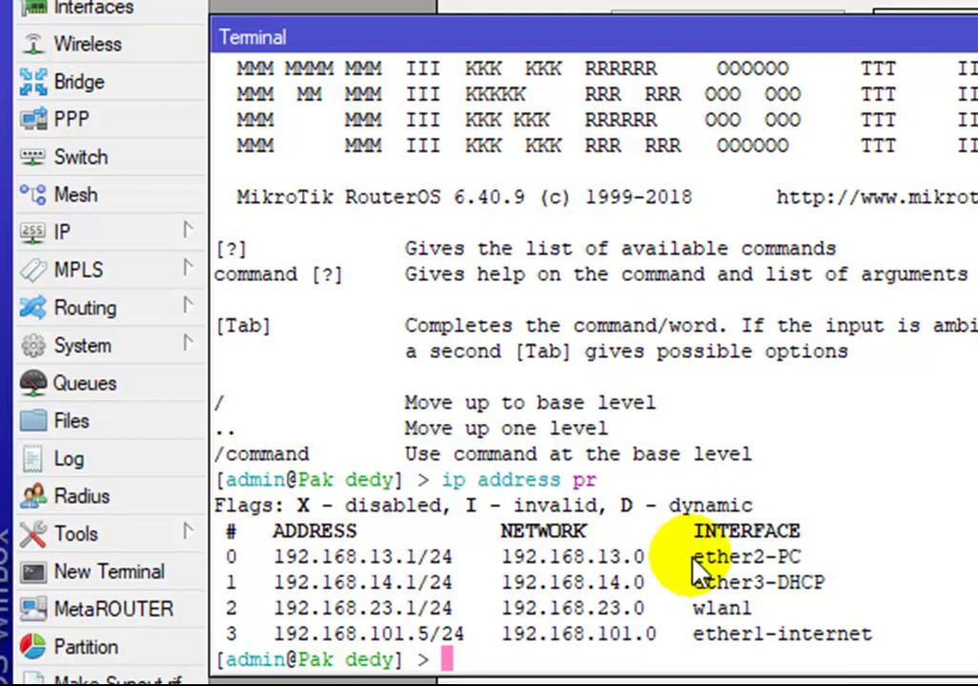
{"action": "left_click_drag", "start_coordinate": [838, 583], "coordinate": [704, 582]}
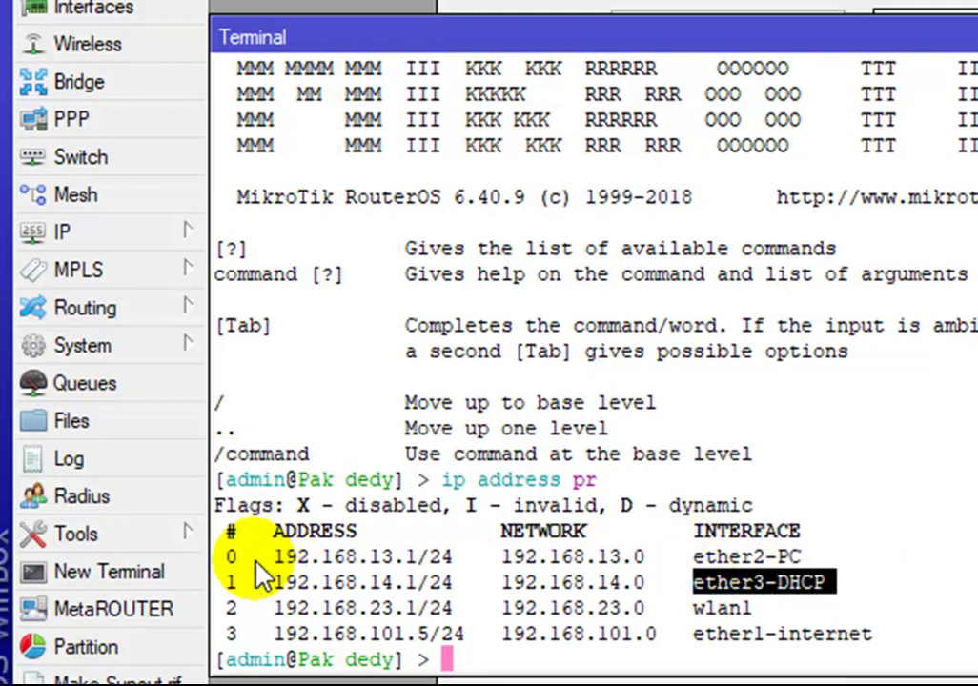
{"action": "left_click", "coordinate": [234, 583]}
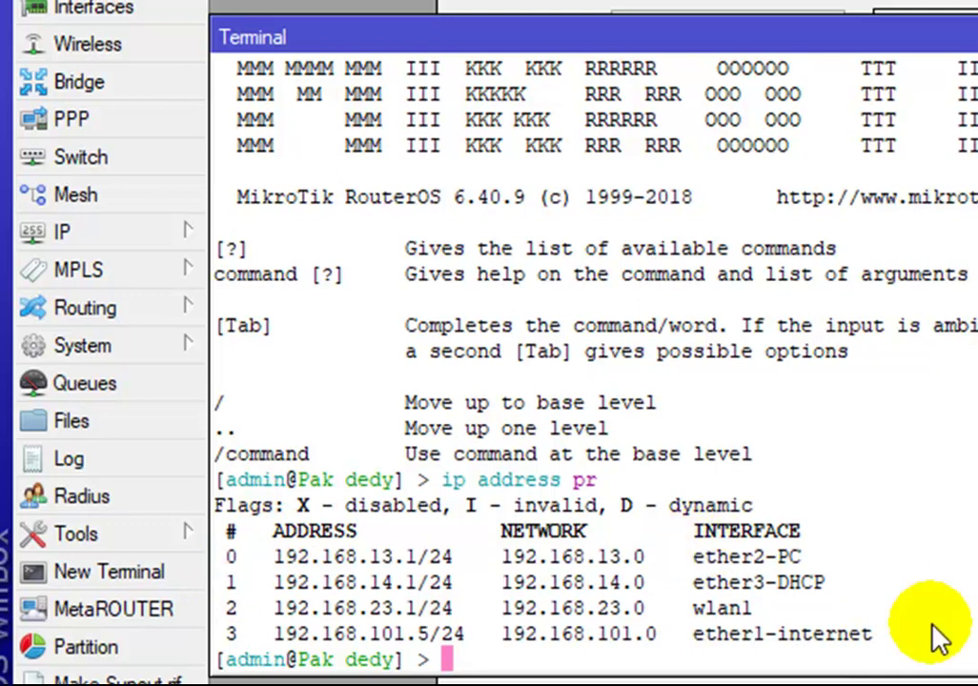
{"action": "left_click_drag", "start_coordinate": [873, 633], "coordinate": [704, 637]}
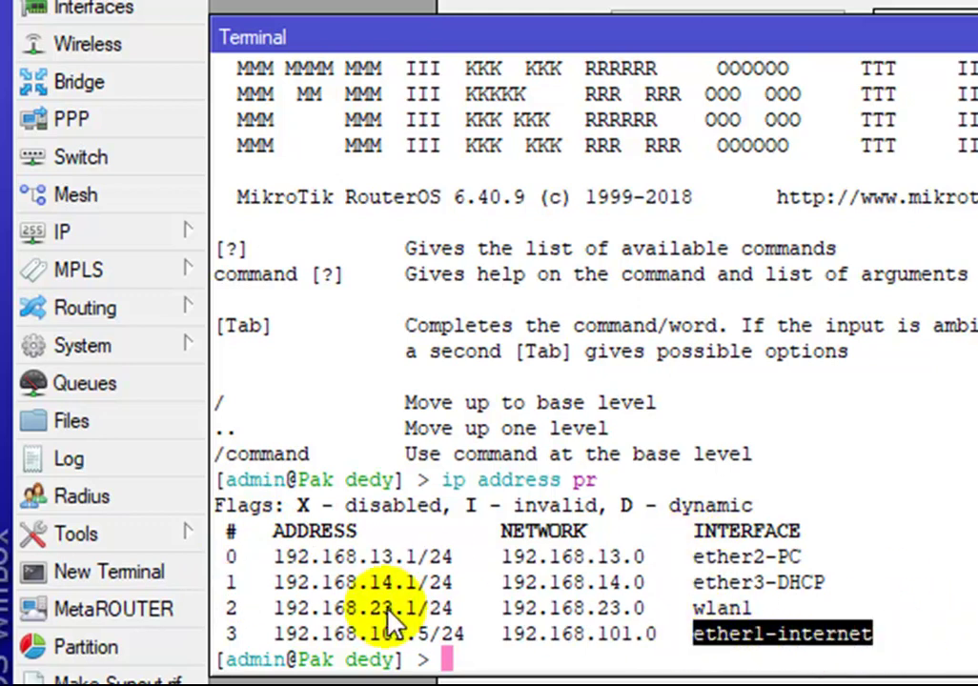
{"action": "left_click", "coordinate": [244, 631]}
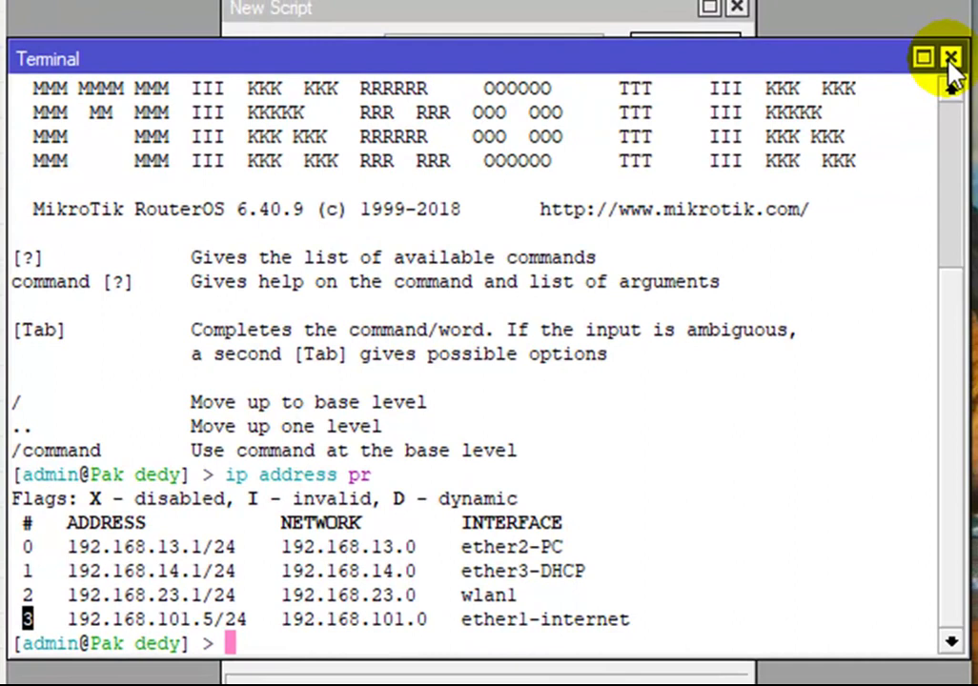
Step: Close the terminal and save the new OFF script
{"action": "left_click", "coordinate": [951, 61]}
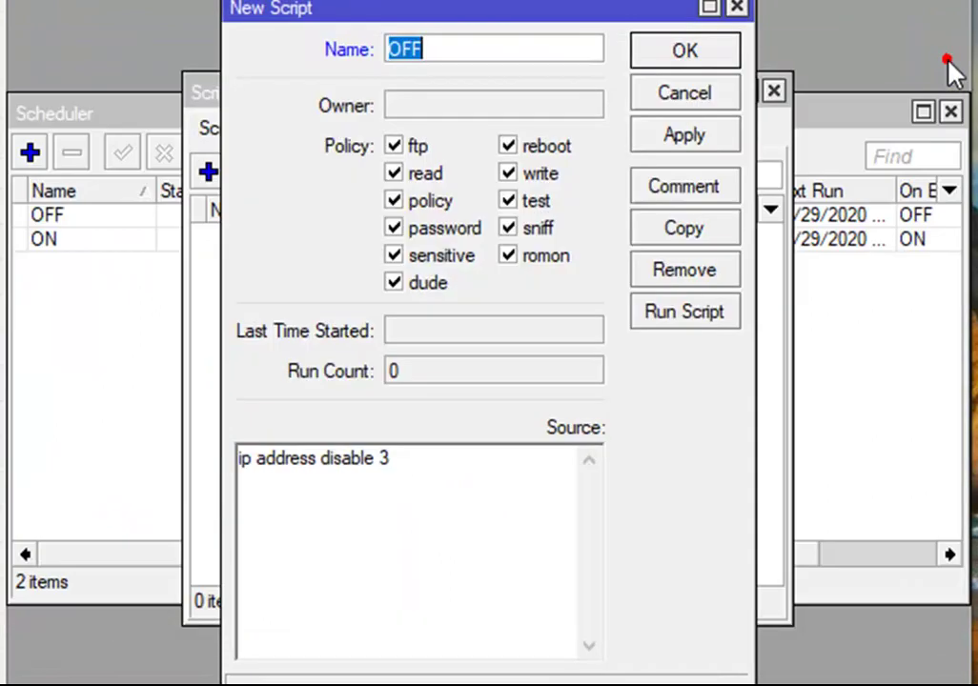
{"action": "left_click", "coordinate": [421, 472]}
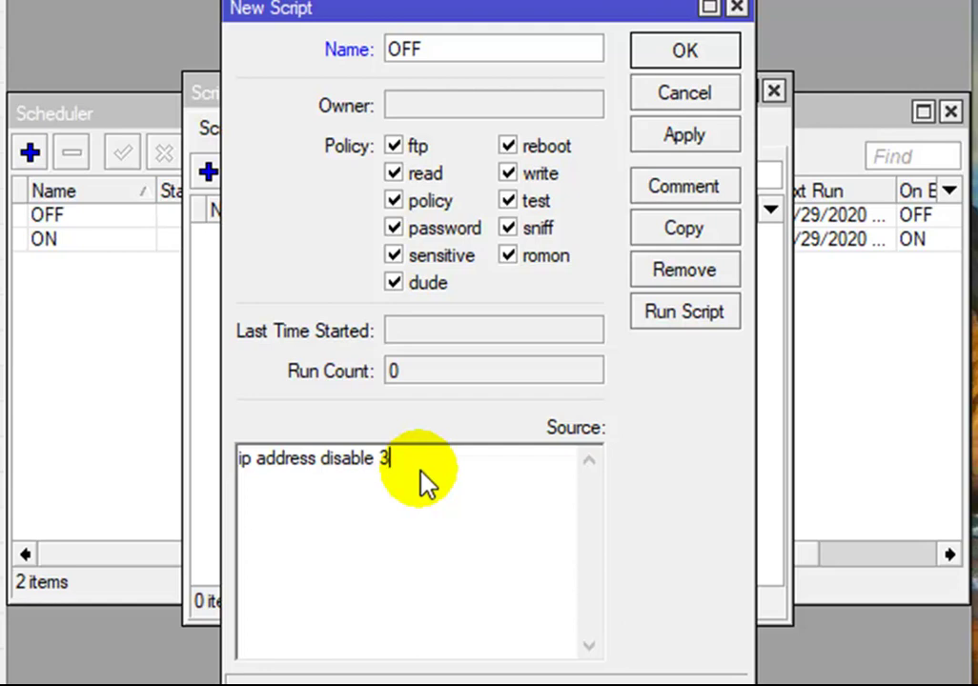
{"action": "left_click", "coordinate": [693, 136]}
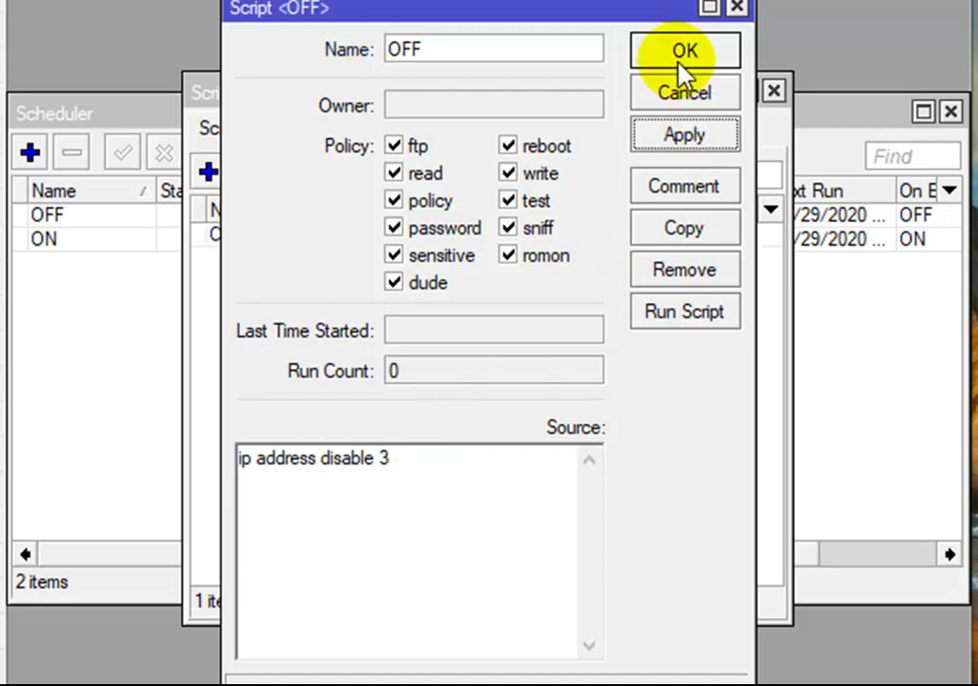
{"action": "left_click", "coordinate": [678, 57]}
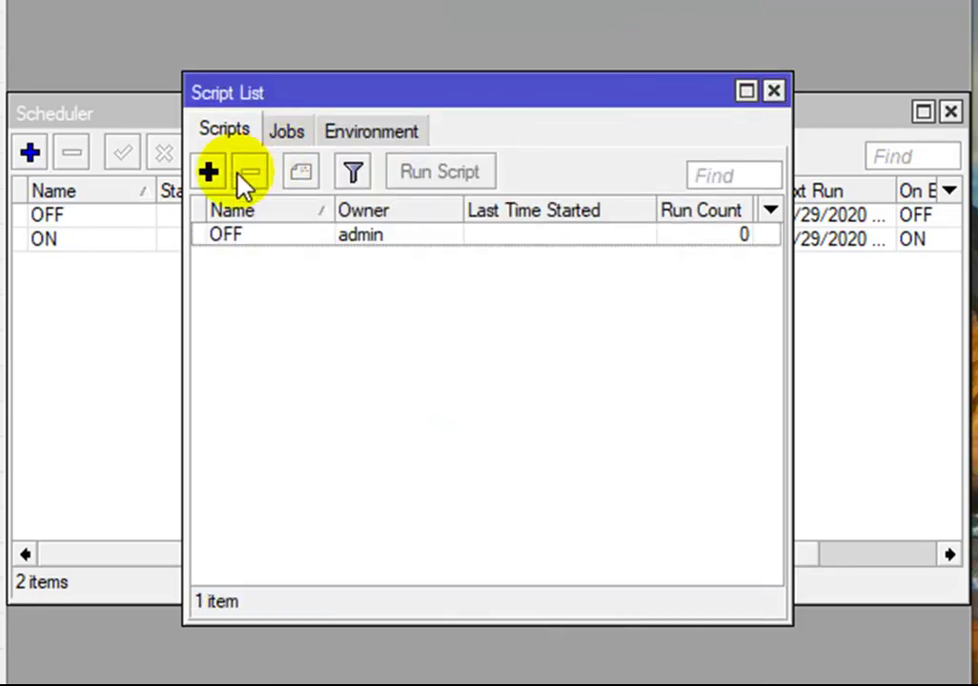
Step: Create a second script named ON with the source "ip address enable 3" and save it
{"action": "left_click", "coordinate": [209, 173]}
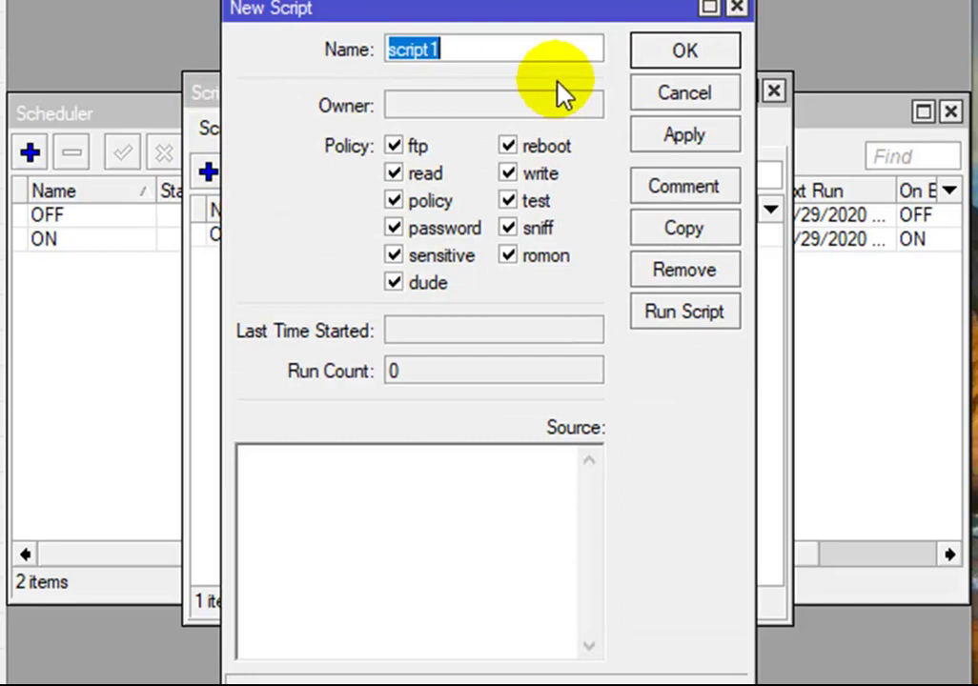
{"action": "type", "text": "ON"}
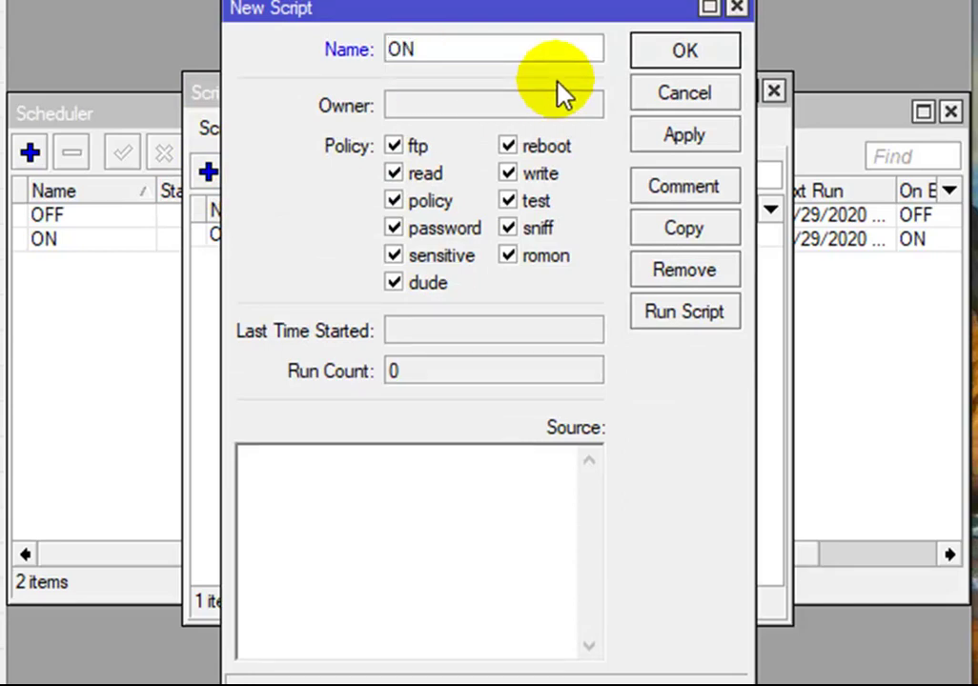
{"action": "left_click", "coordinate": [376, 538]}
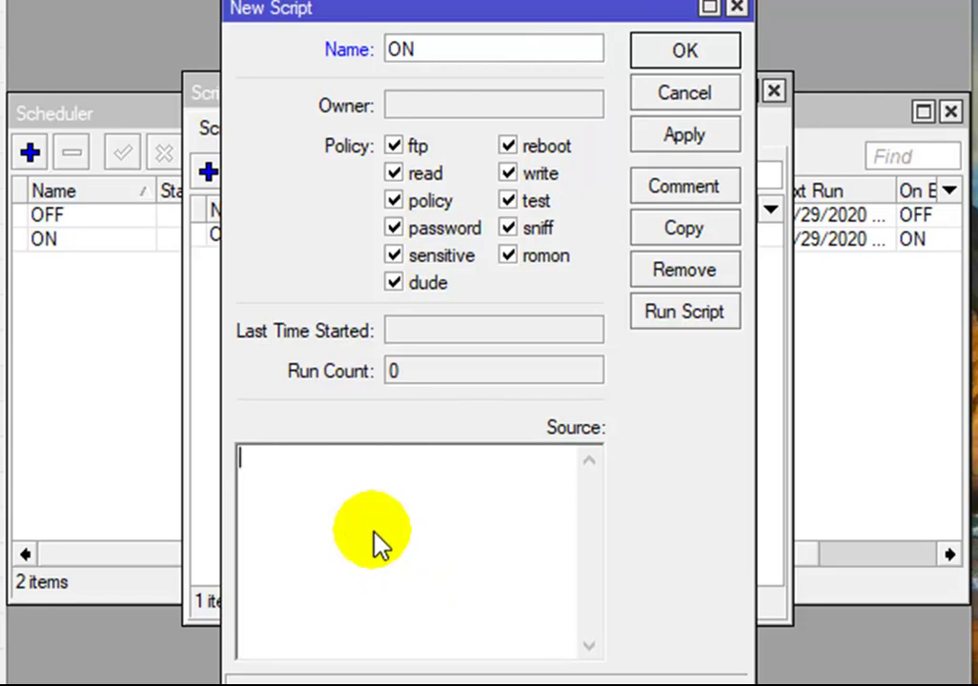
{"action": "type", "text": "ip address"}
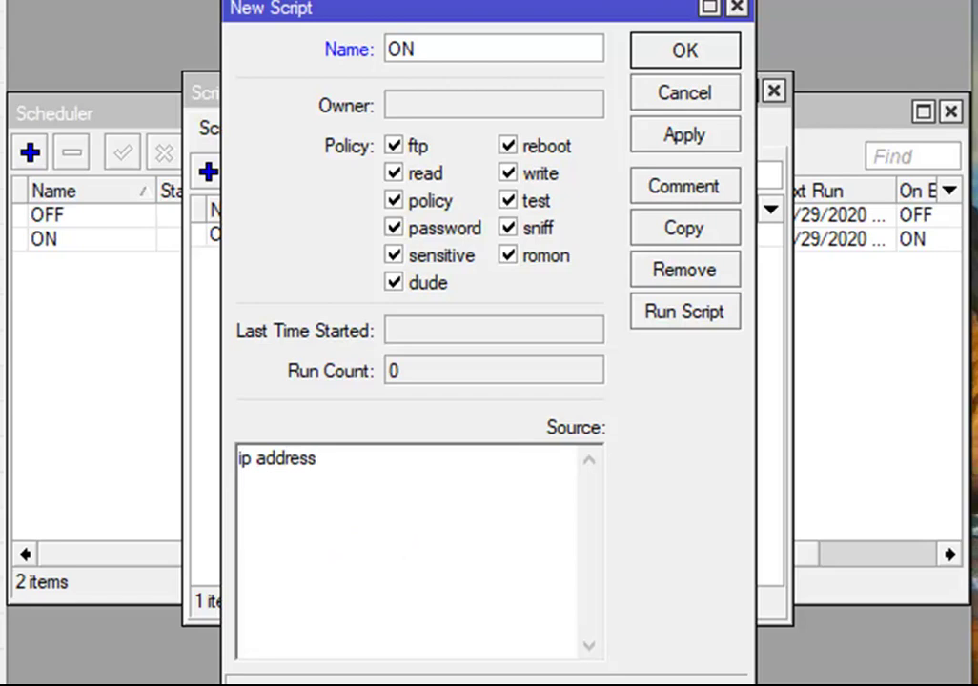
{"action": "type", "text": " enable"}
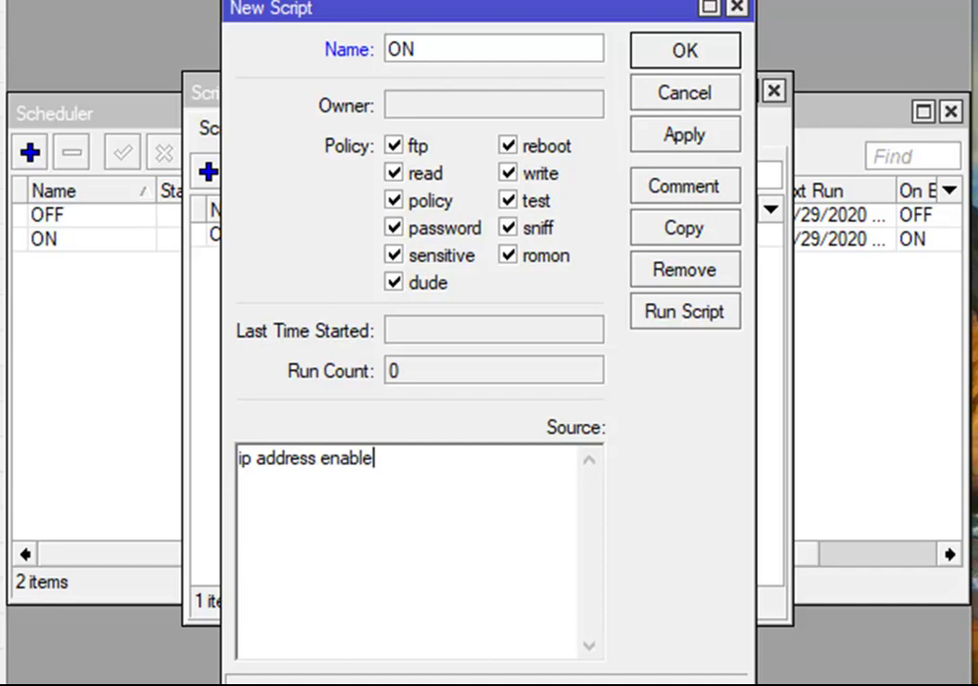
{"action": "type", "text": " 3"}
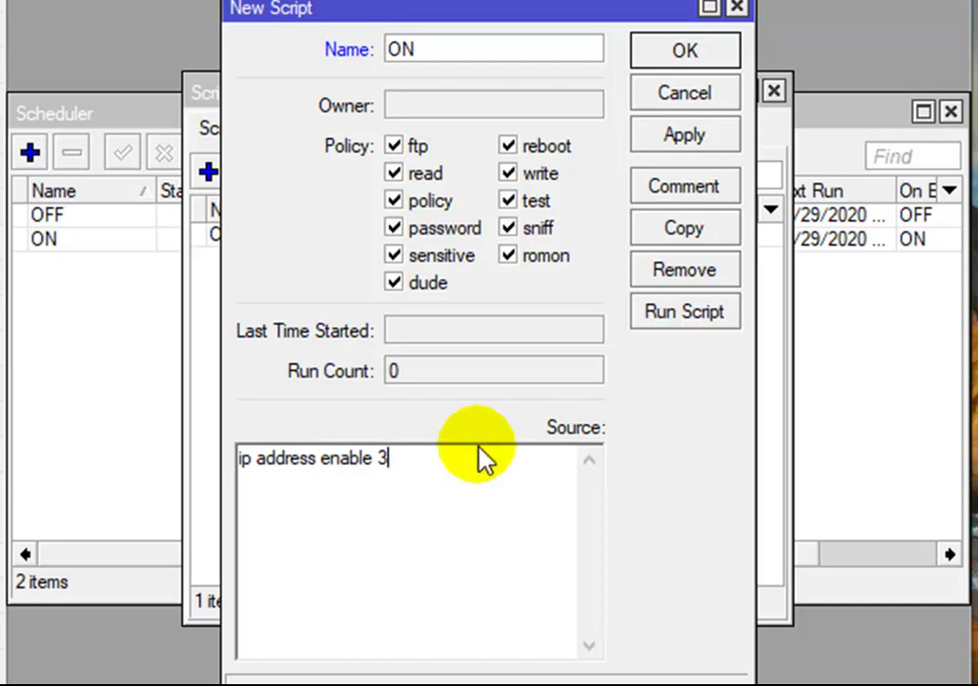
{"action": "left_click", "coordinate": [721, 139]}
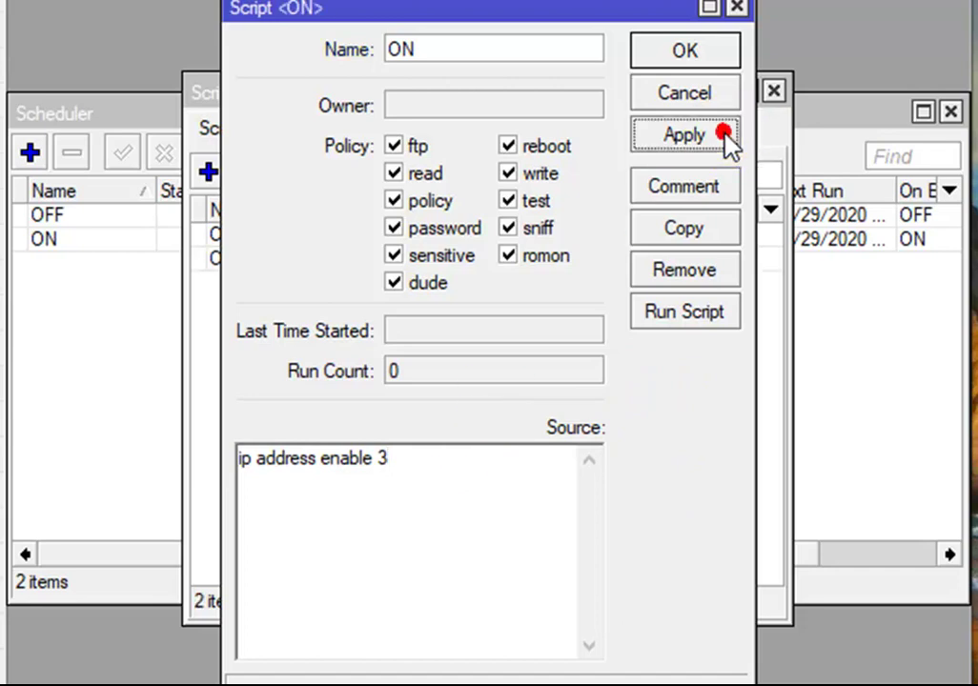
{"action": "left_click", "coordinate": [706, 59]}
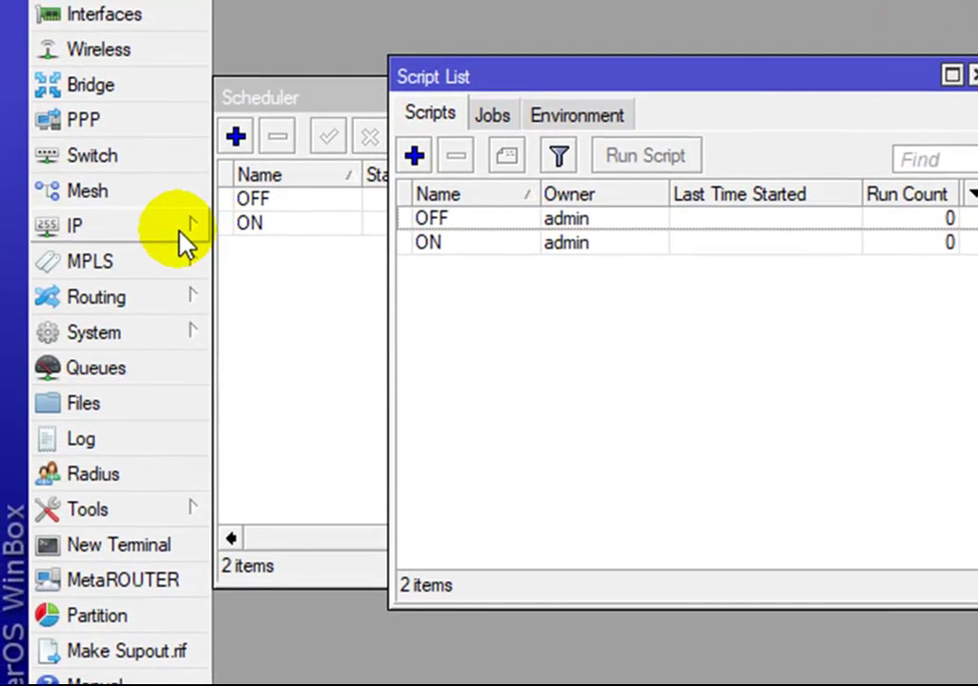
Step: Open the router's IP address list and place its window below the script entries
{"action": "left_click", "coordinate": [181, 234]}
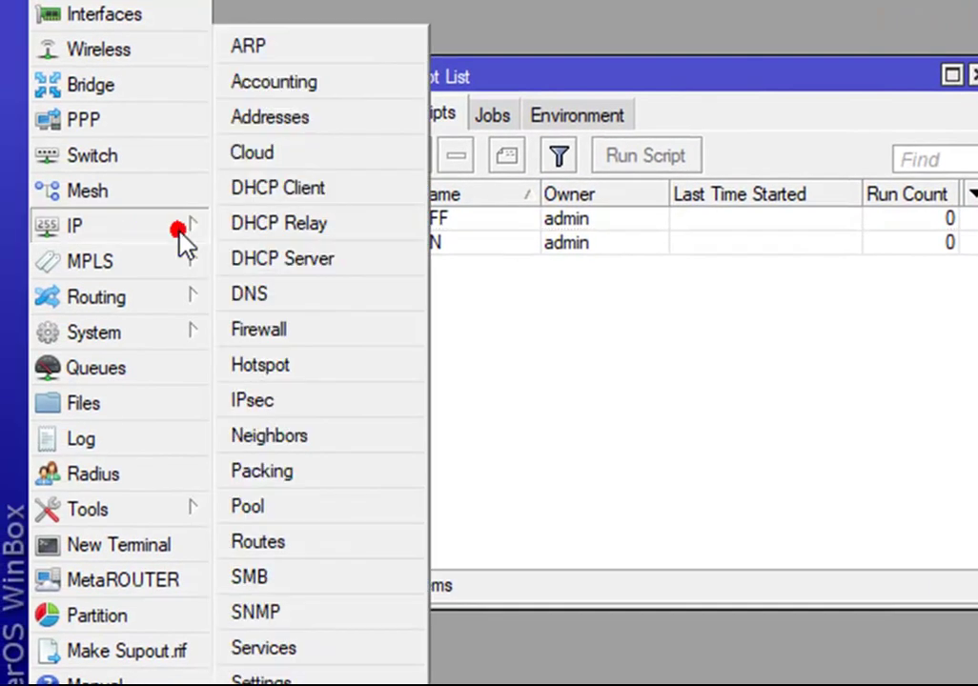
{"action": "left_click", "coordinate": [345, 128]}
{"action": "left_click_drag", "start_coordinate": [640, 97], "coordinate": [610, 339]}
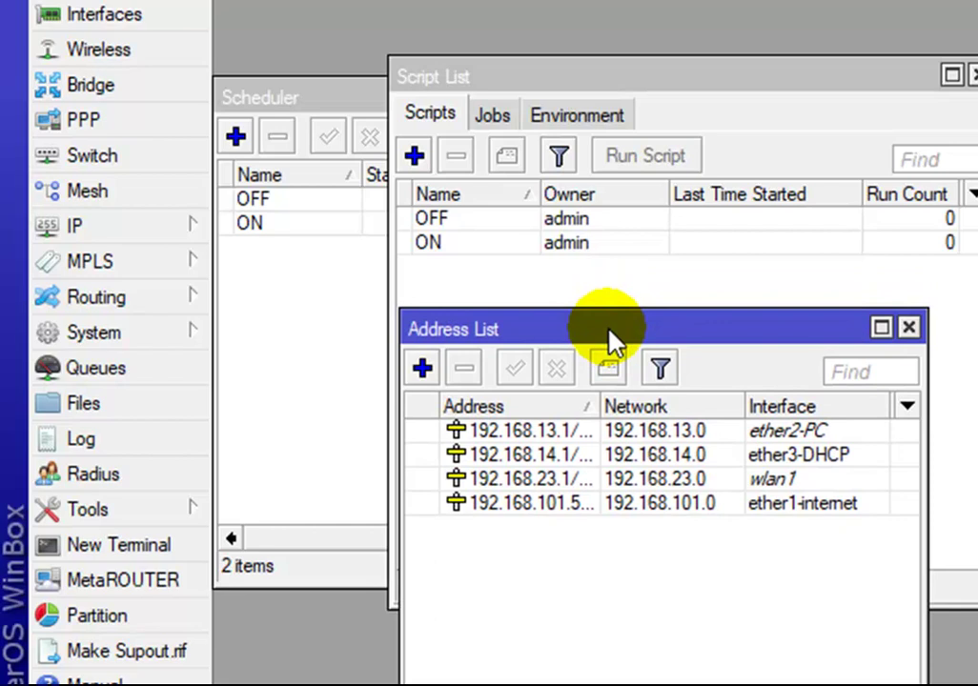
{"action": "left_click", "coordinate": [572, 515]}
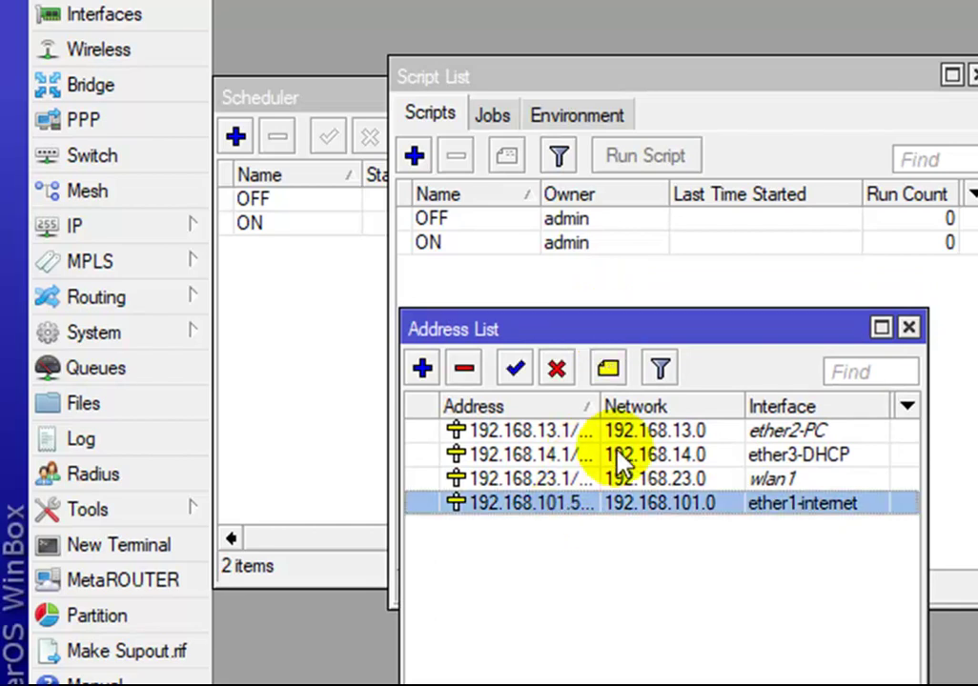
{"action": "left_click", "coordinate": [605, 436]}
{"action": "left_click", "coordinate": [751, 340]}
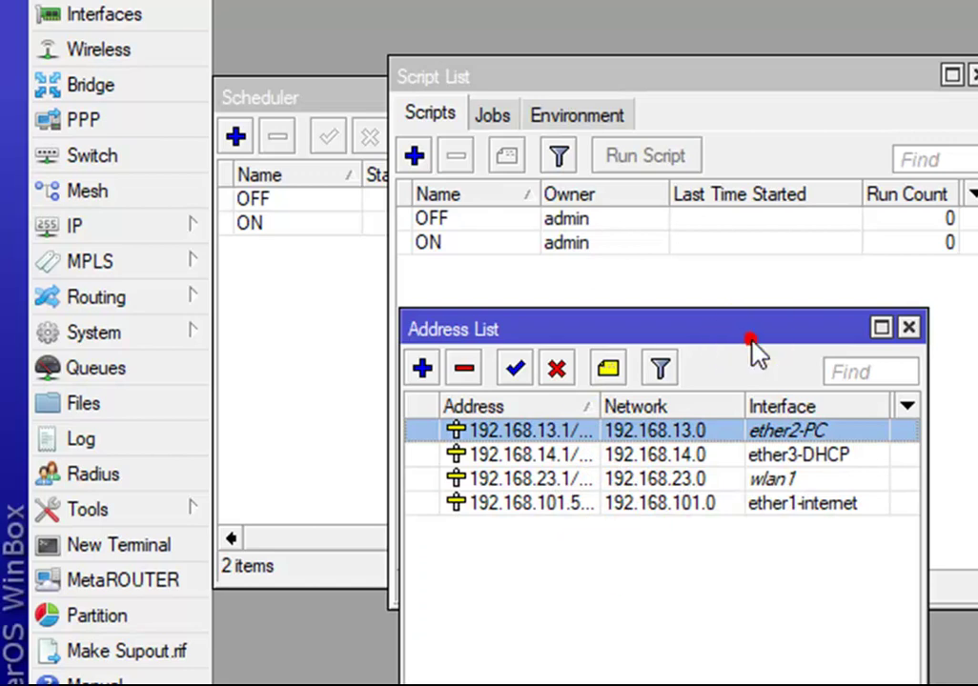
Step: Arrange the Script List and Address List windows so the OFF script and the ether1-internet address can be seen together
{"action": "left_click", "coordinate": [584, 218]}
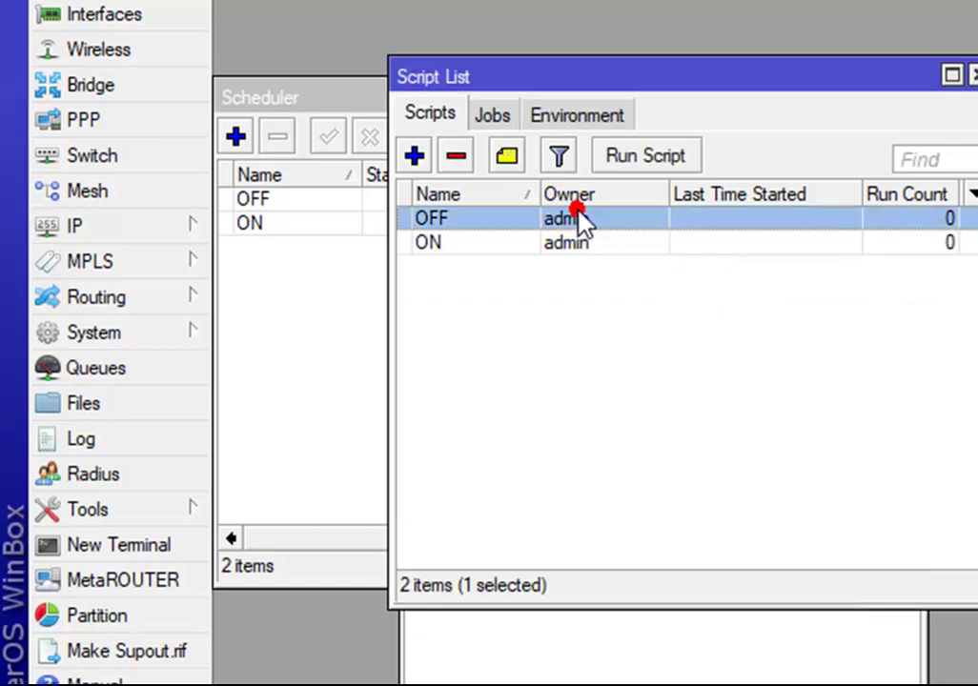
{"action": "left_click", "coordinate": [468, 629]}
{"action": "left_click_drag", "start_coordinate": [507, 334], "coordinate": [925, 259]}
{"action": "left_click_drag", "start_coordinate": [780, 246], "coordinate": [726, 258]}
{"action": "left_click_drag", "start_coordinate": [566, 62], "coordinate": [400, 13]}
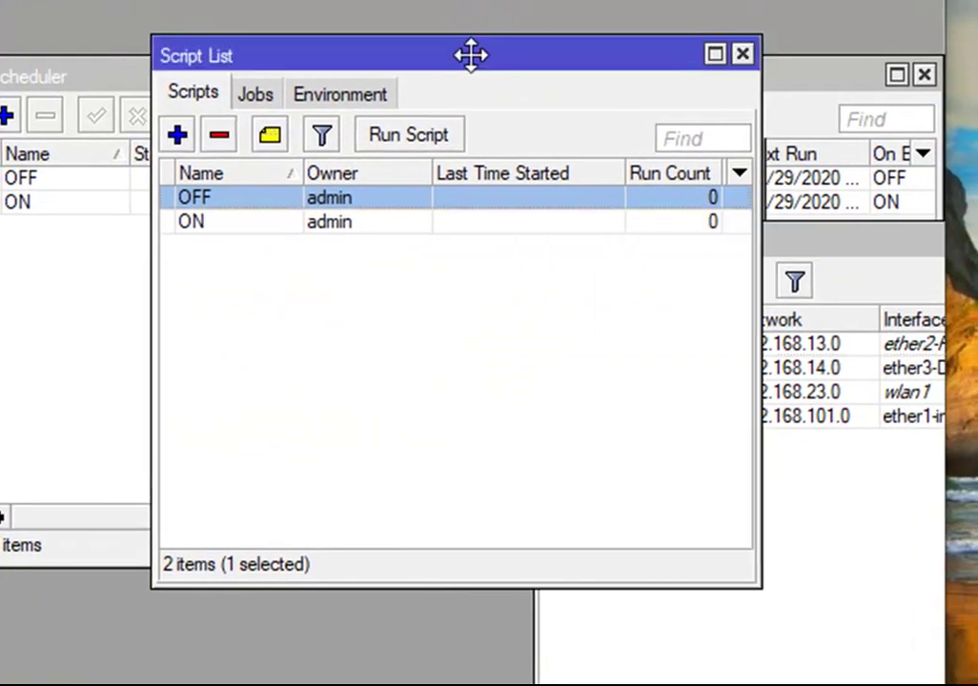
{"action": "left_click_drag", "start_coordinate": [315, 4], "coordinate": [295, 2]}
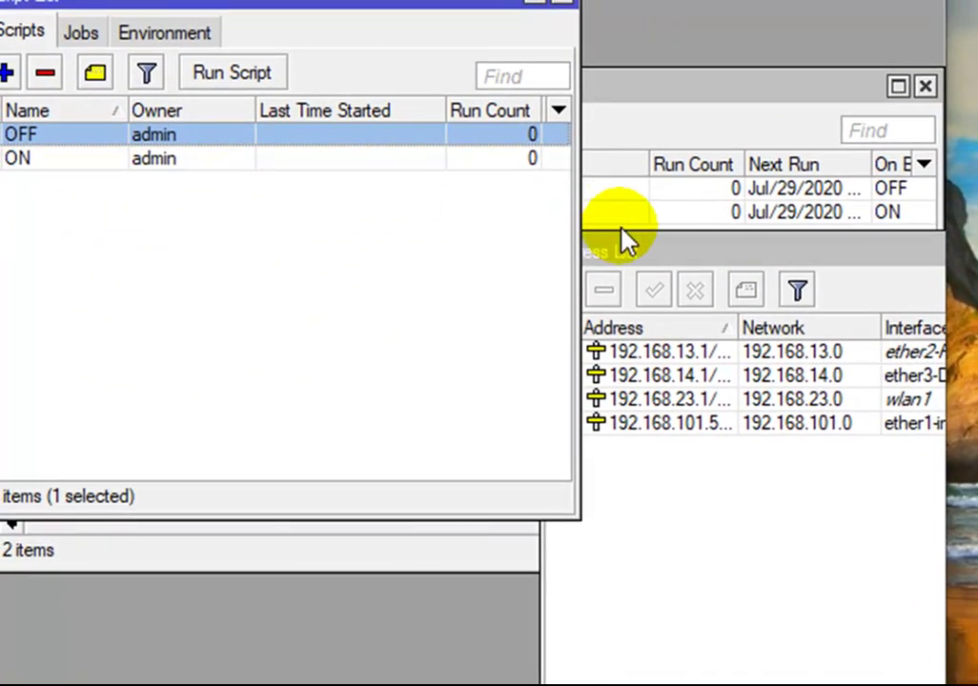
{"action": "left_click_drag", "start_coordinate": [658, 253], "coordinate": [562, 215]}
{"action": "left_click_drag", "start_coordinate": [252, 10], "coordinate": [265, 0]}
Step: Test the scripts manually by running OFF and then ON while watching the ether1-internet address entry
{"action": "left_click", "coordinate": [222, 65]}
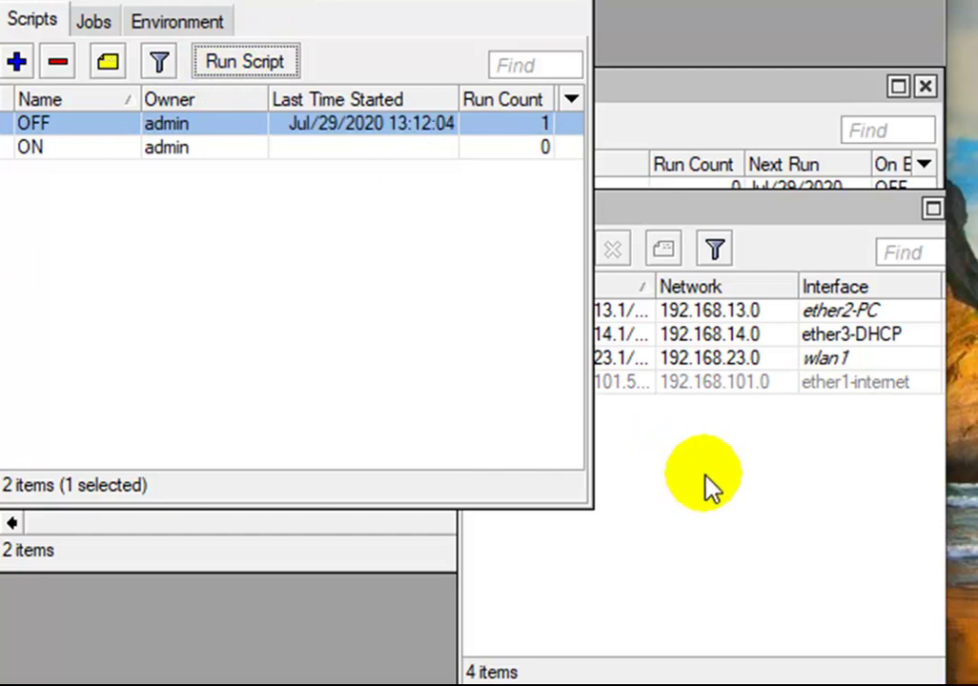
{"action": "left_click", "coordinate": [703, 479]}
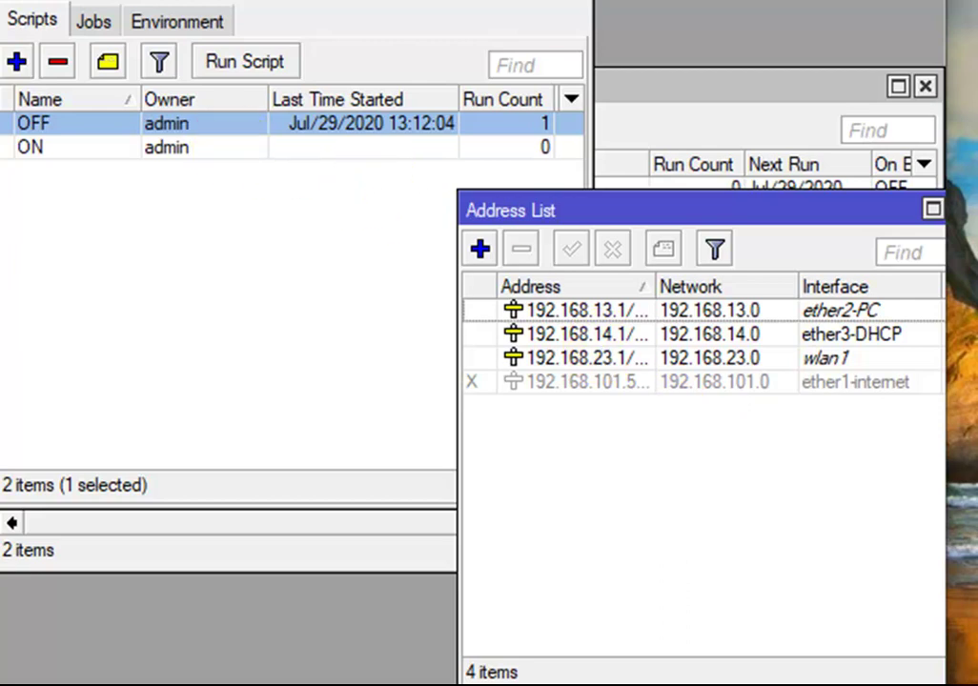
{"action": "left_click", "coordinate": [163, 148]}
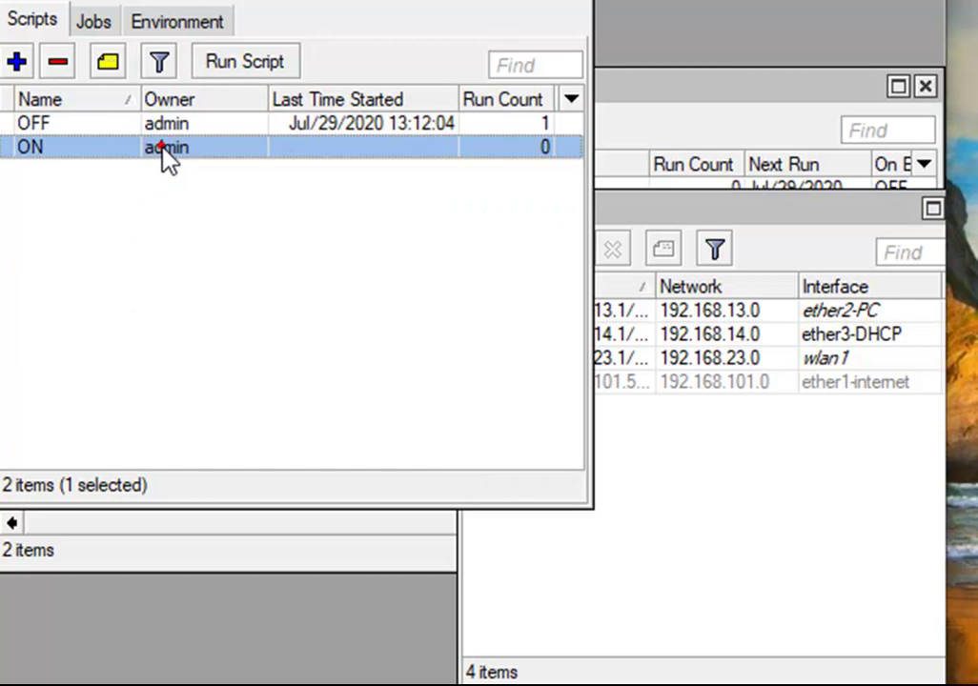
{"action": "left_click", "coordinate": [221, 60]}
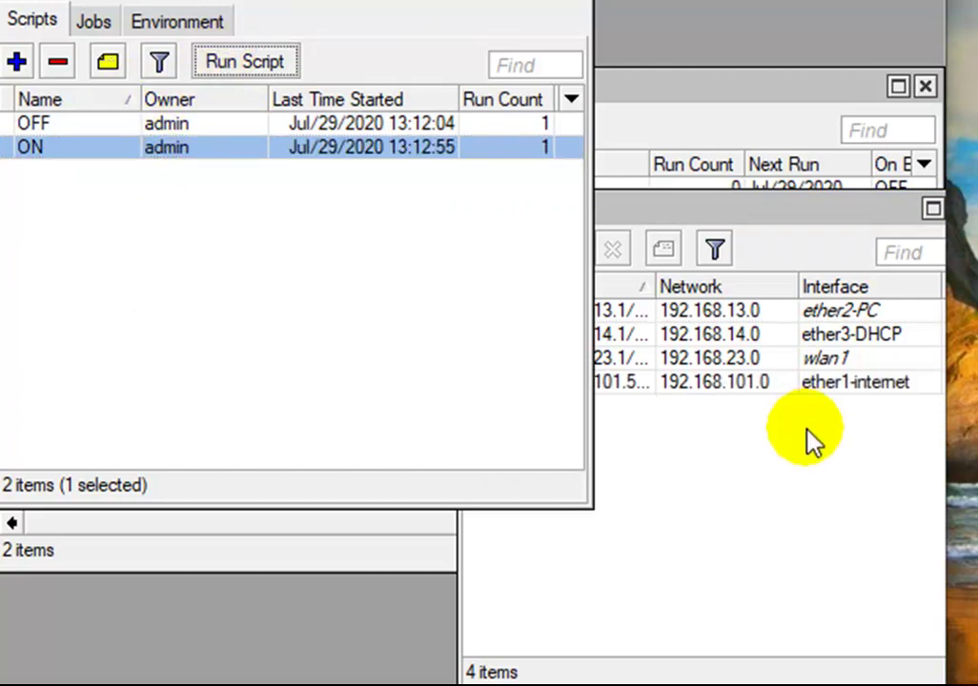
{"action": "left_click", "coordinate": [744, 431]}
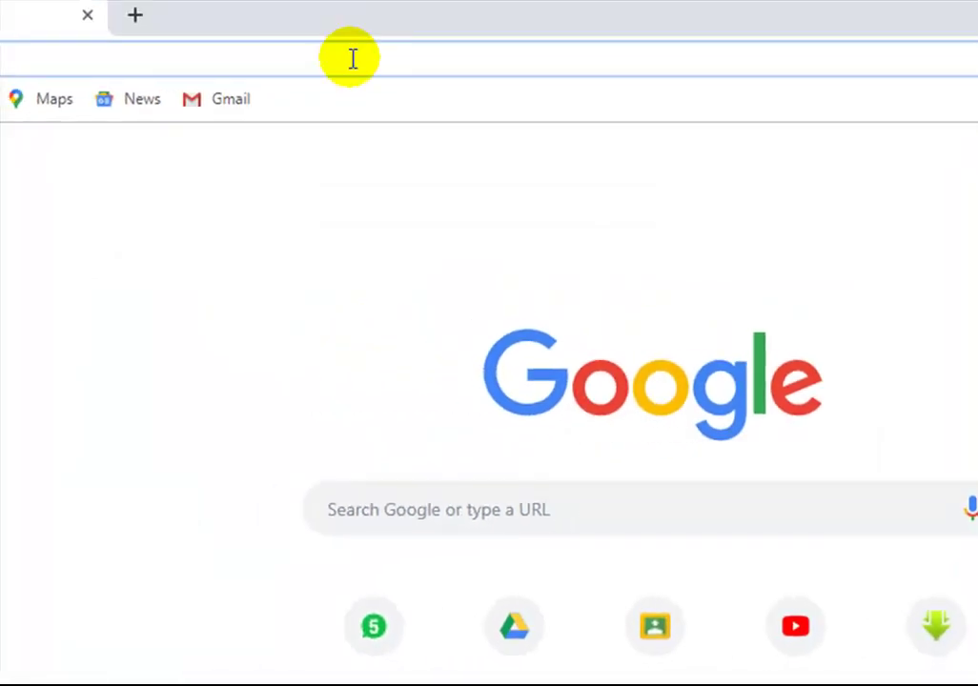
Step: Test the internet connection with a browser search for "yt", then switch to WinBox to check the ether1-internet address entry
{"action": "type", "text": "y"}
{"action": "key", "text": "Return"}
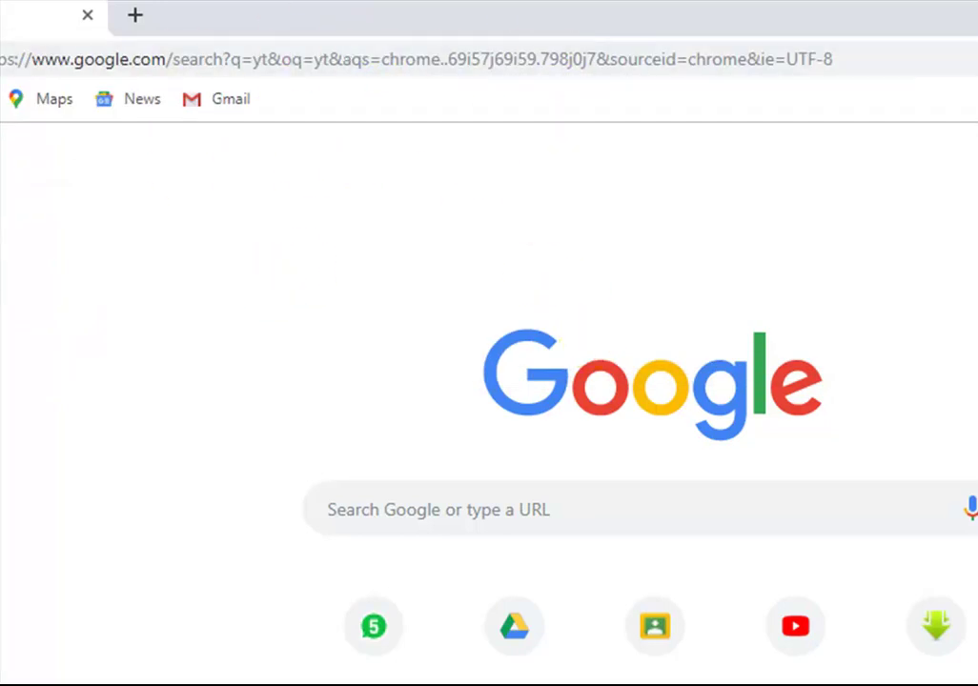
{"action": "key", "text": "alt+Tab"}
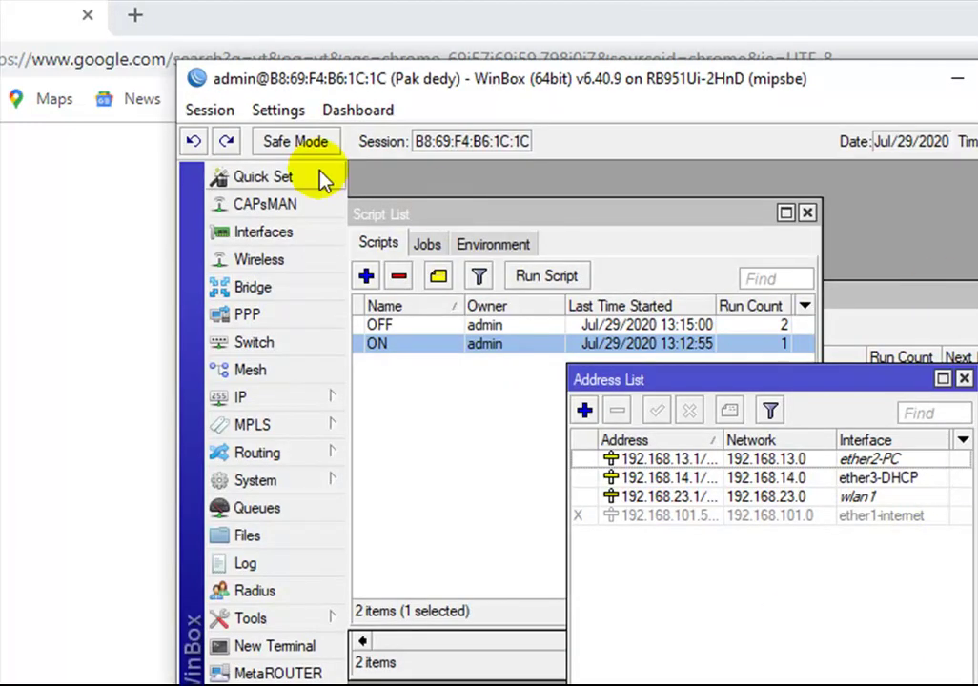
Step: Switch to Chrome, load youtube.com in a new tab and close the older search tab
{"action": "left_click", "coordinate": [135, 21]}
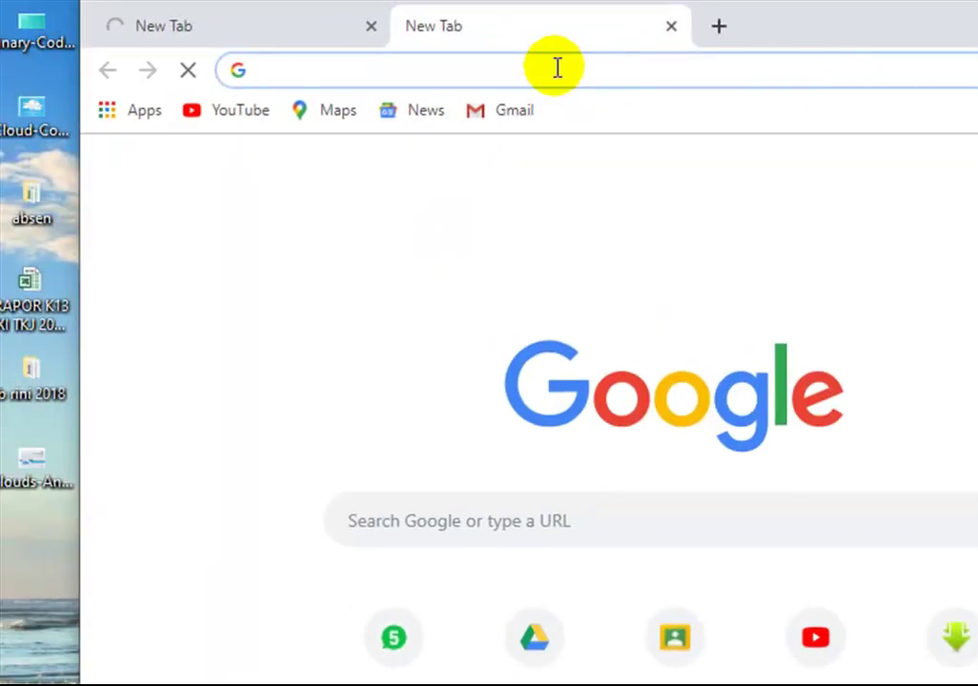
{"action": "type", "text": "y"}
{"action": "key", "text": "Return"}
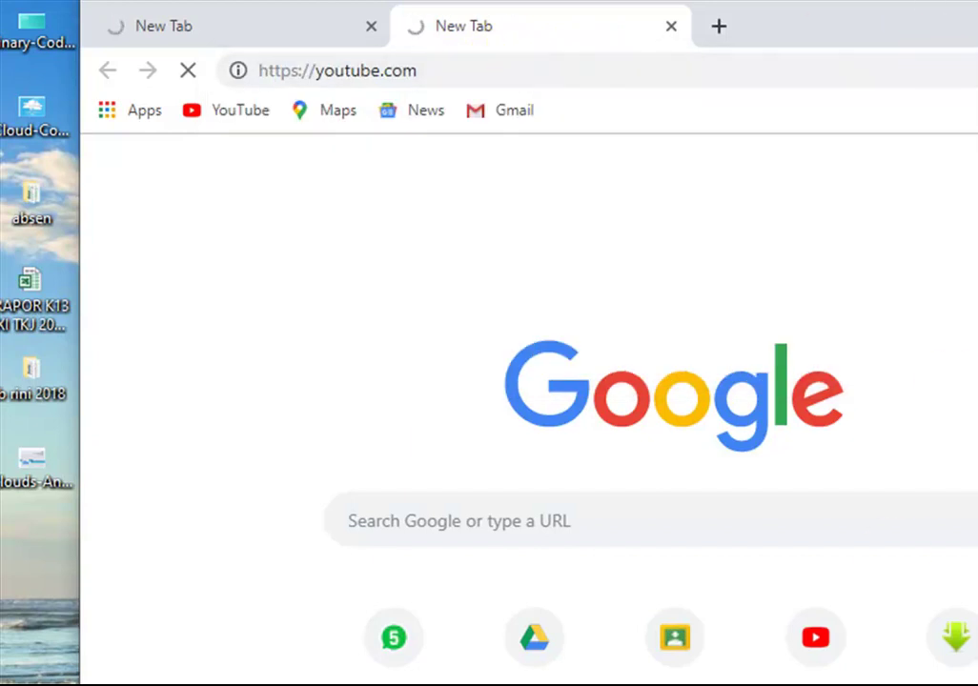
{"action": "left_click", "coordinate": [371, 27]}
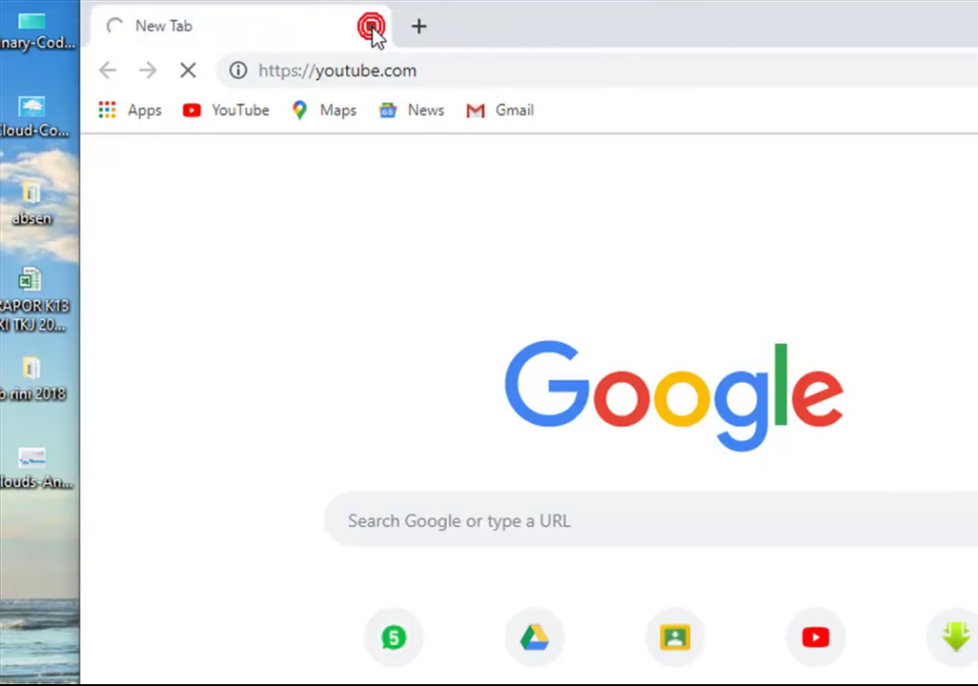
{"action": "left_click", "coordinate": [371, 27]}
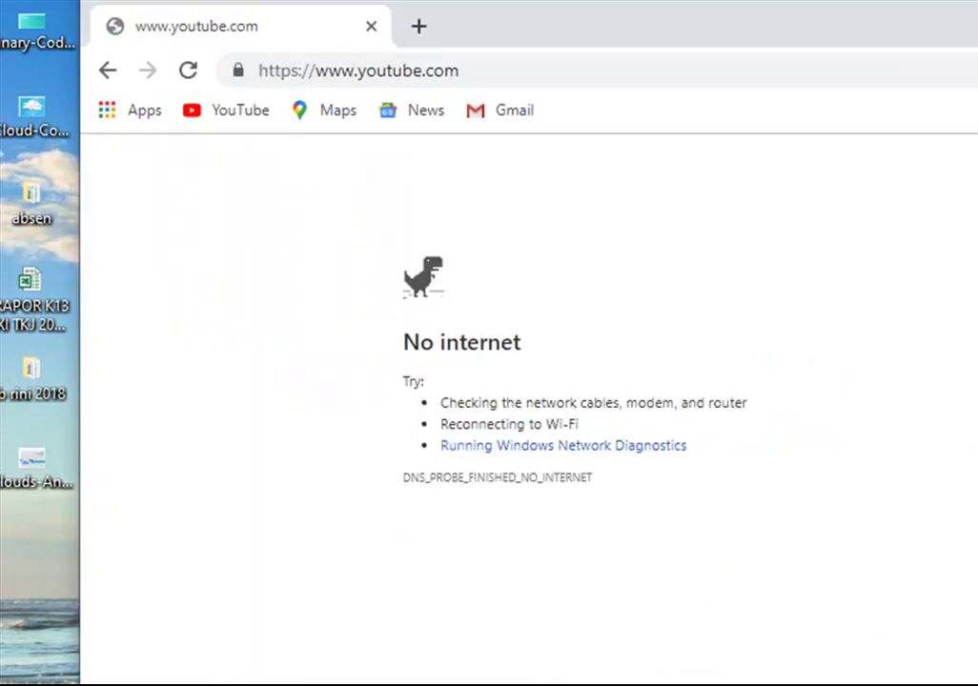
Step: Reload youtube.com to retest the connection, then switch to WinBox to check the scripts' run counts and the ether1-internet address
{"action": "key", "text": "F5"}
{"action": "key", "text": "super+Down"}
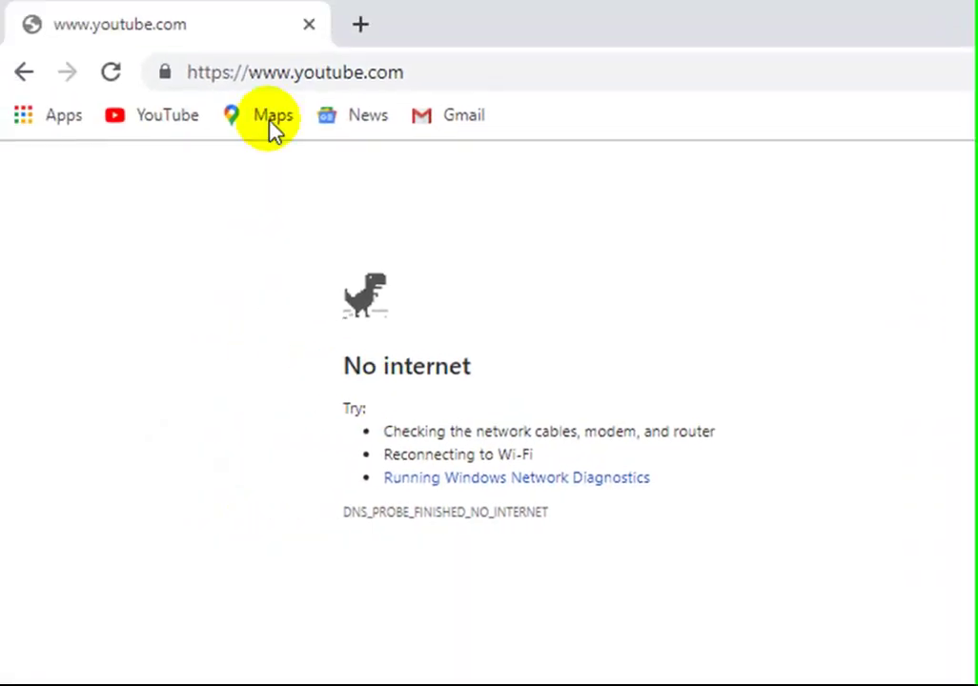
{"action": "left_click", "coordinate": [427, 82]}
{"action": "key", "text": "Return"}
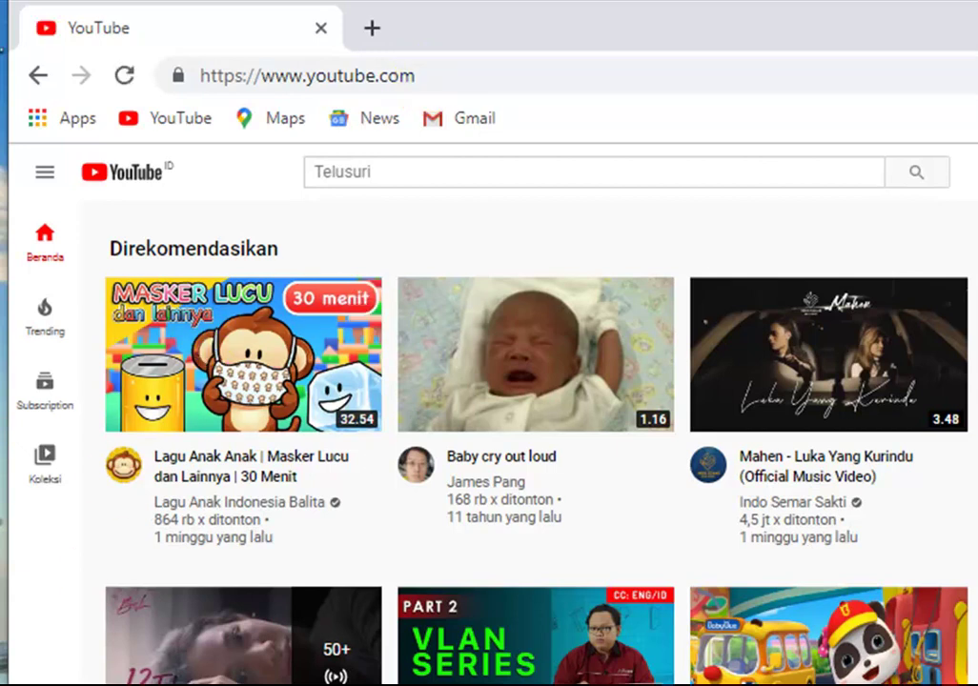
{"action": "key", "text": "alt+Tab"}
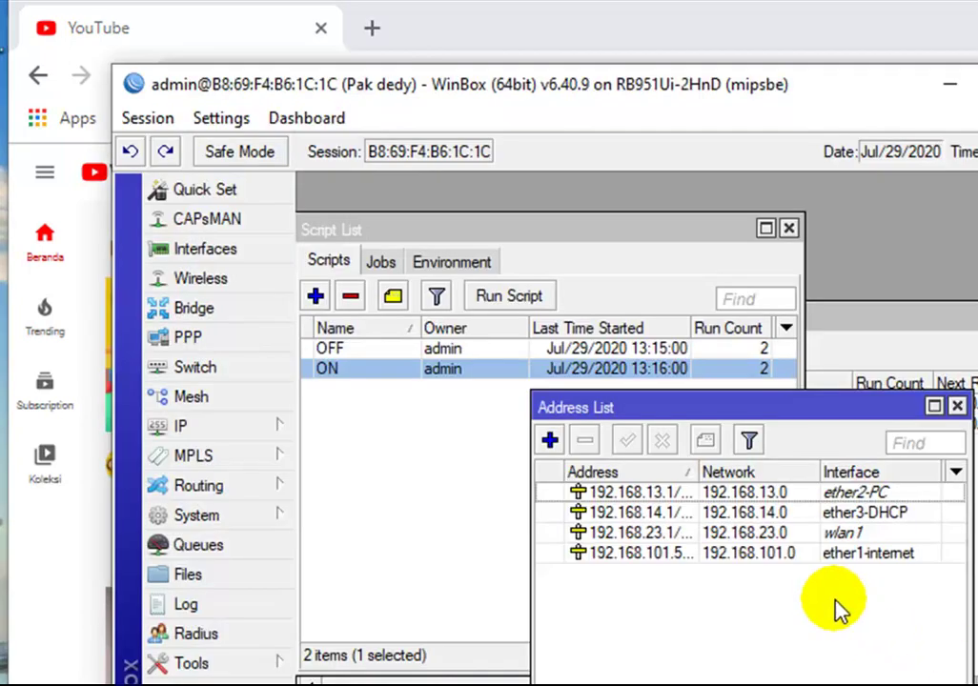